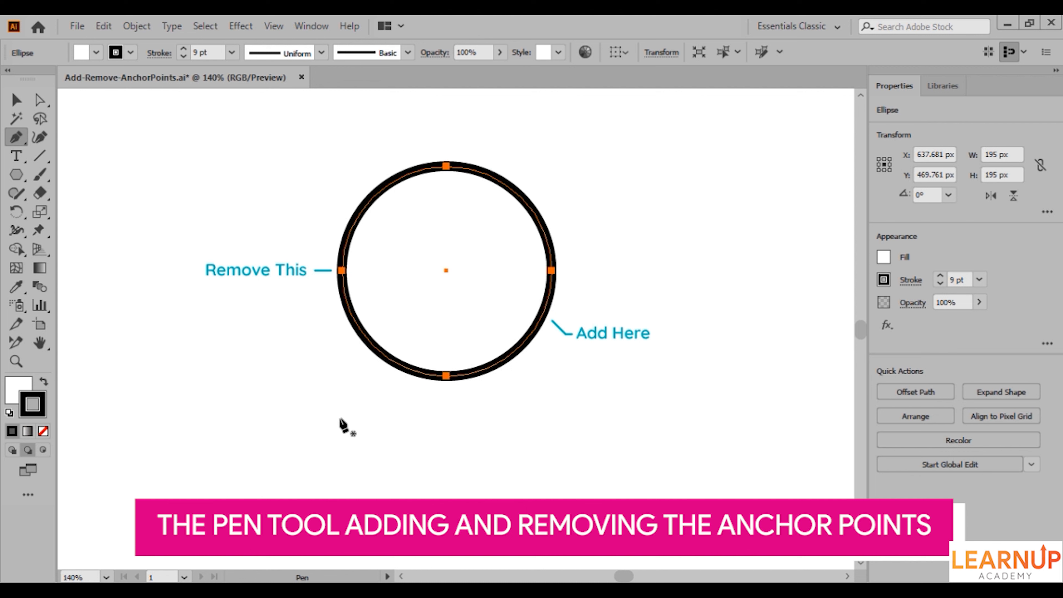
With the Pen tool, add an anchor point to the circle at the Add Here mark, remove the one at Remove This, and deselect.
left_click(24, 133)
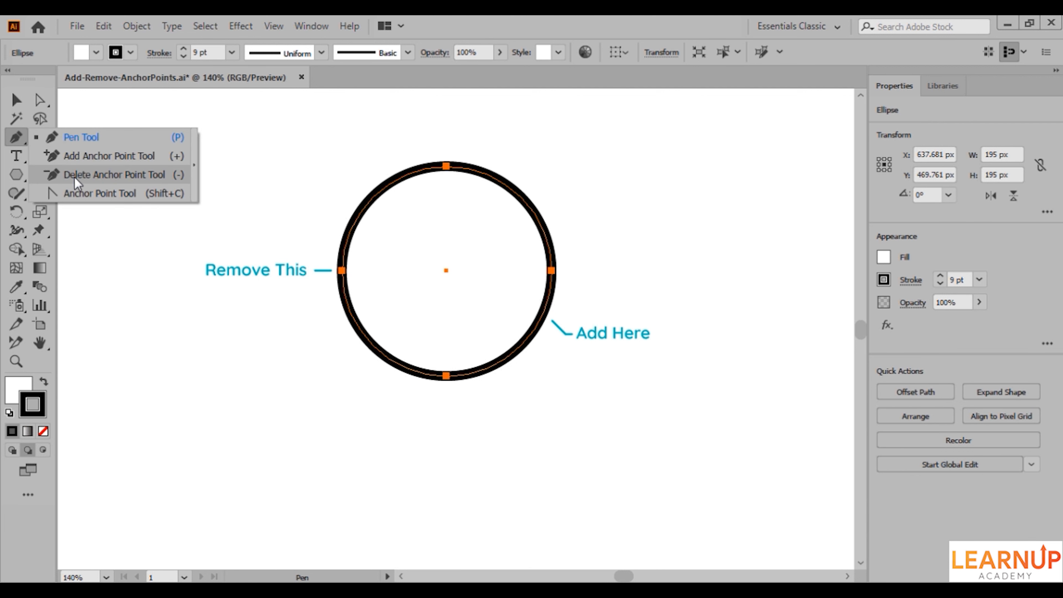
left_click(133, 235)
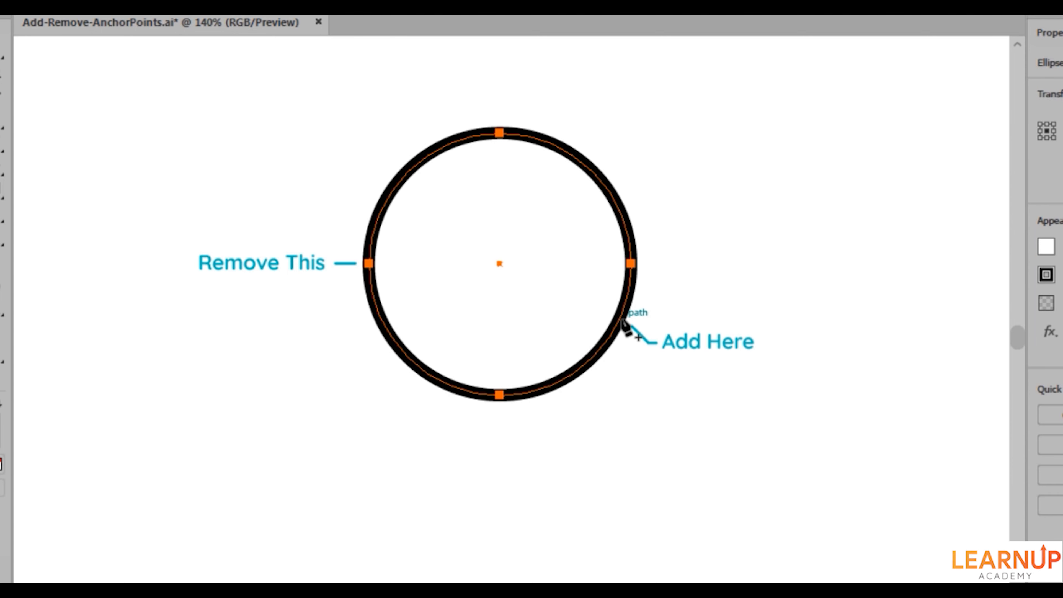
left_click(622, 317)
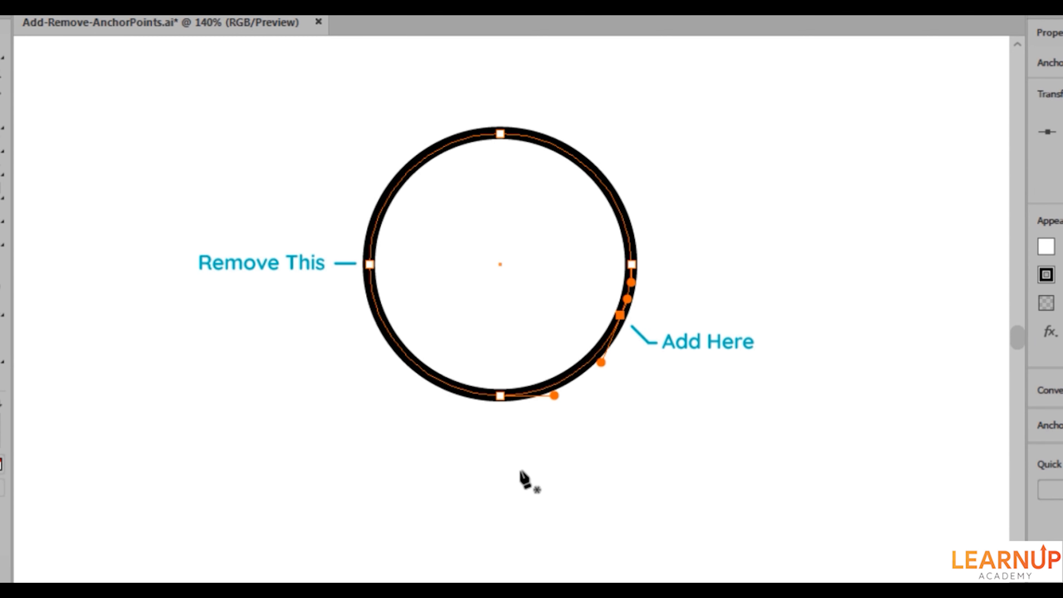
left_click(369, 264)
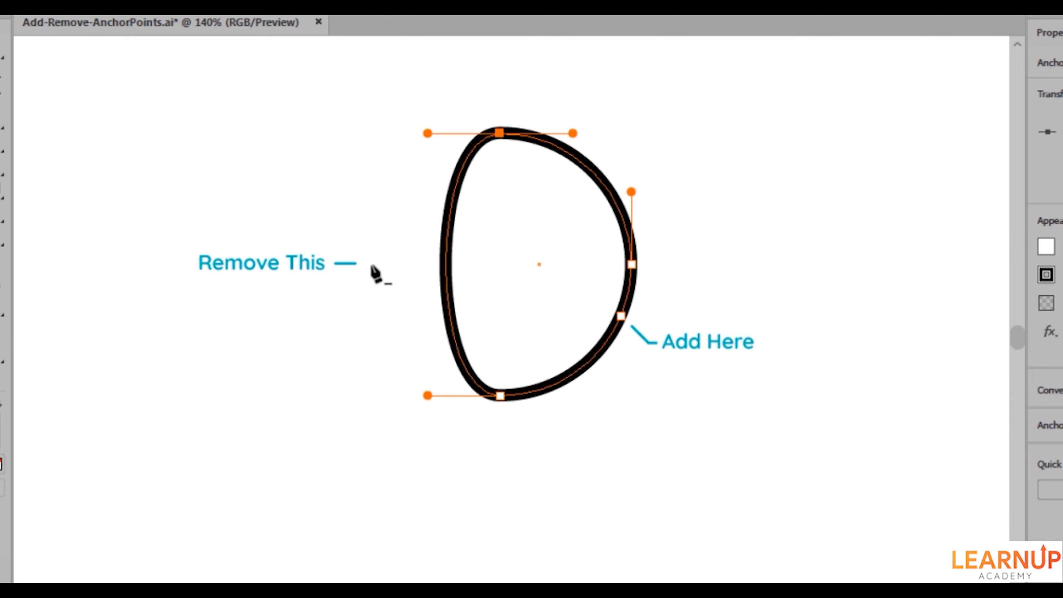
left_click(379, 276, "ctrl")
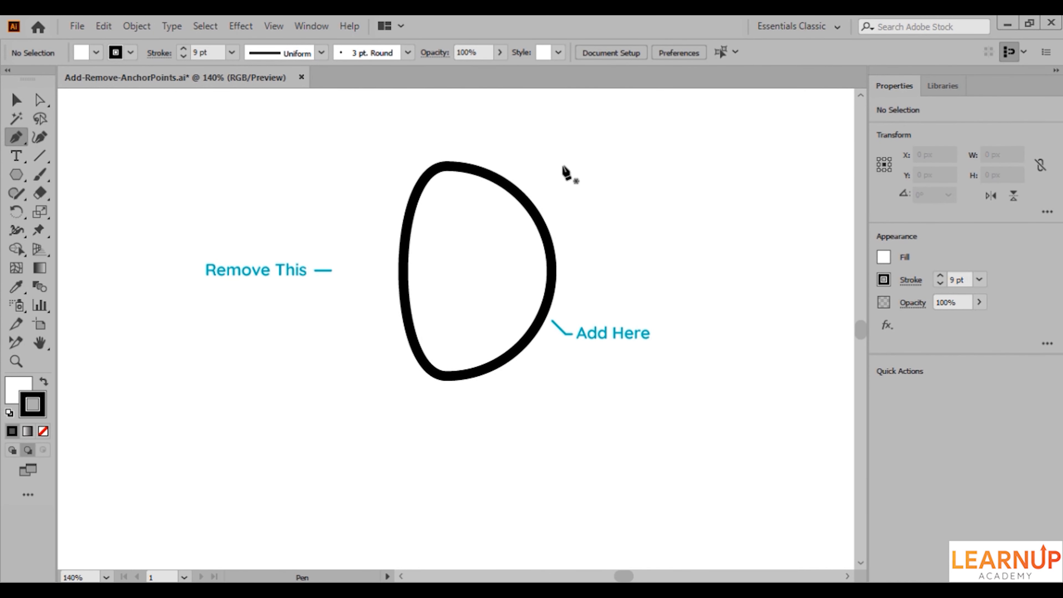
Turn on Disable Auto Add/Delete in the general preferences and select the D-shaped path.
left_click(670, 53)
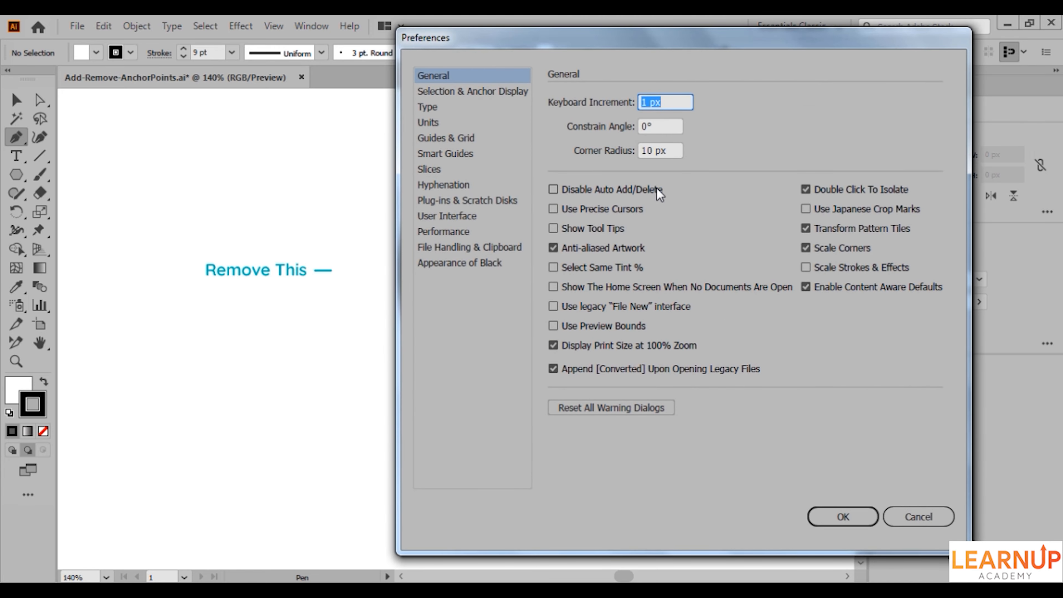
left_click(611, 191)
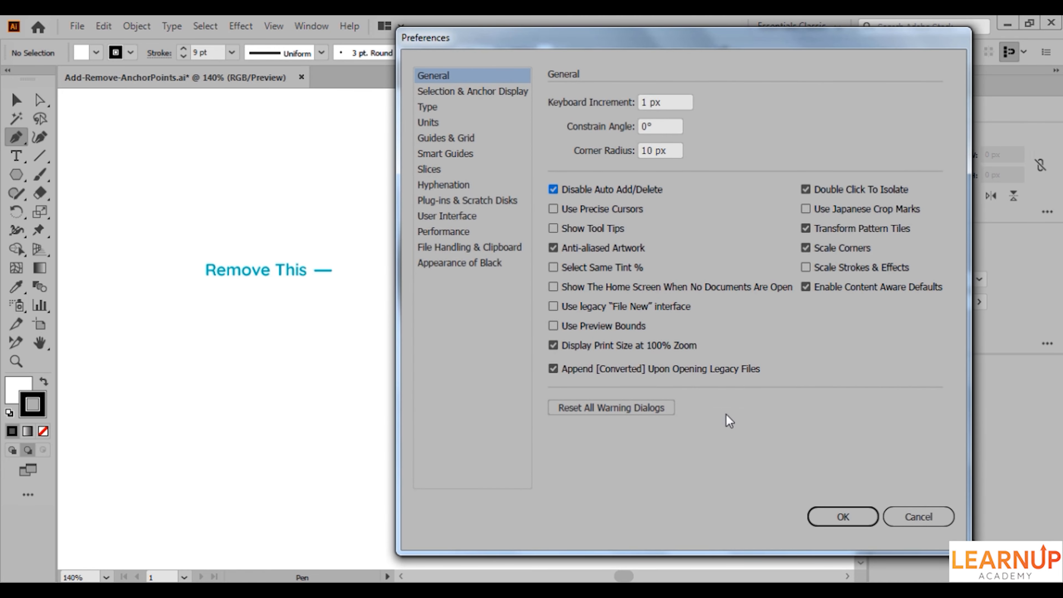
left_click(849, 522)
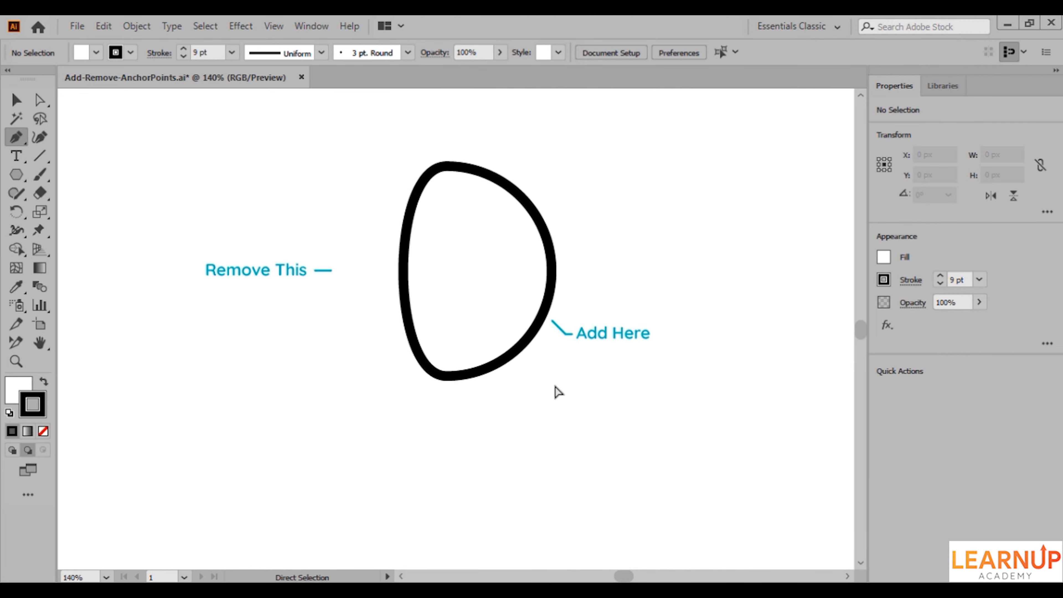
left_click(504, 328, "ctrl")
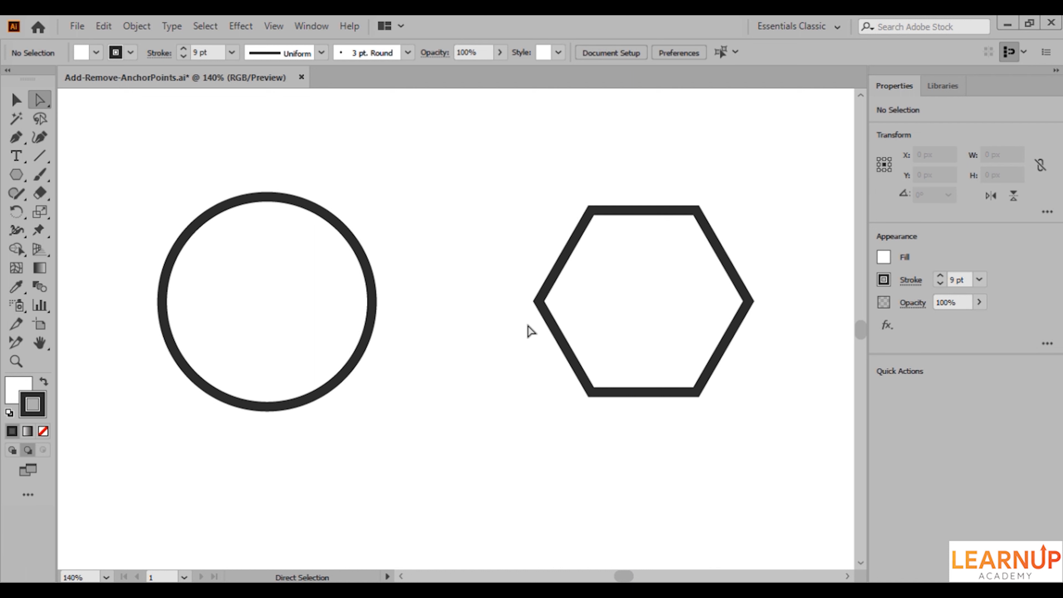
Remove the left and right anchor points of both the hexagon and the circle, using the Remove Anchor Points command for the circle.
left_click_drag(517, 282, 764, 328)
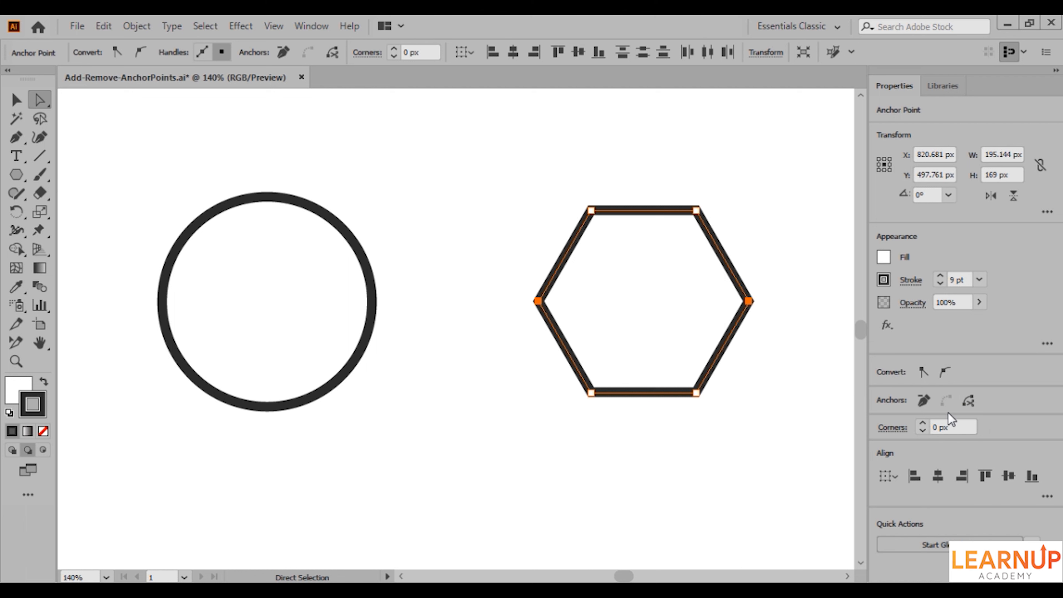
left_click(924, 401)
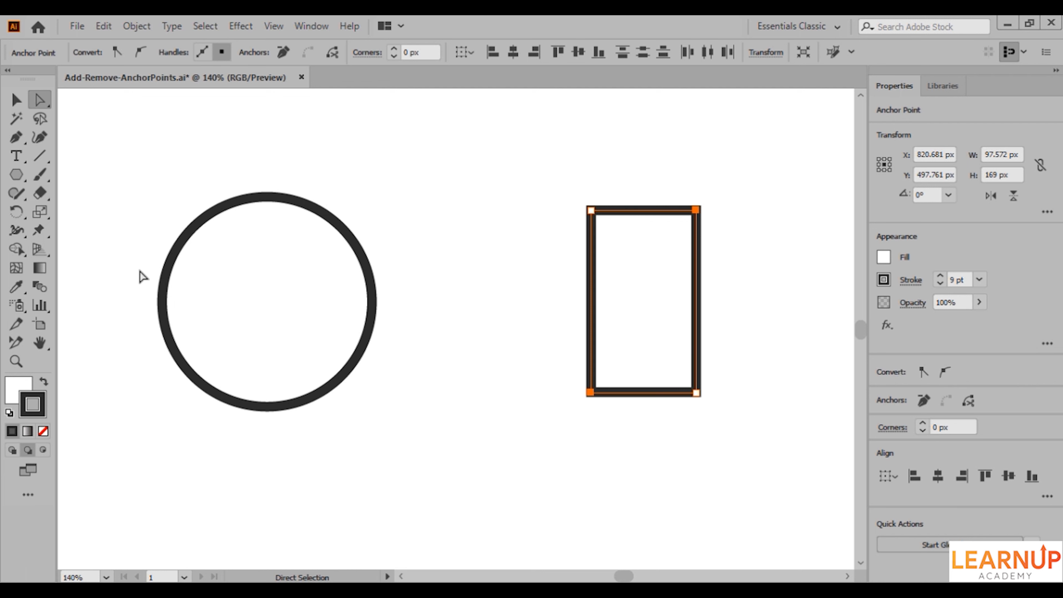
left_click_drag(139, 271, 412, 335)
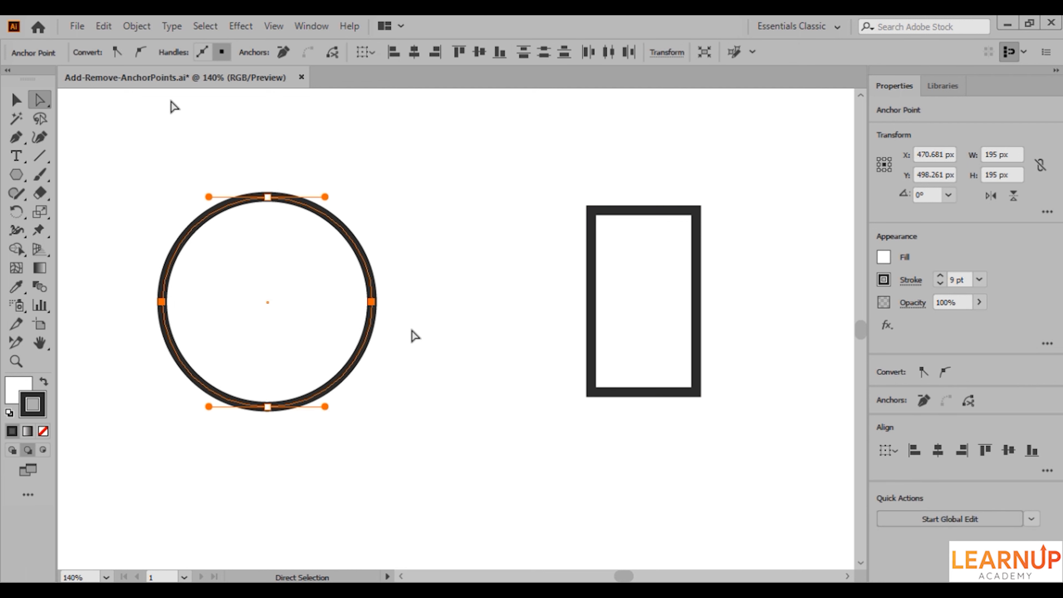
left_click(137, 26)
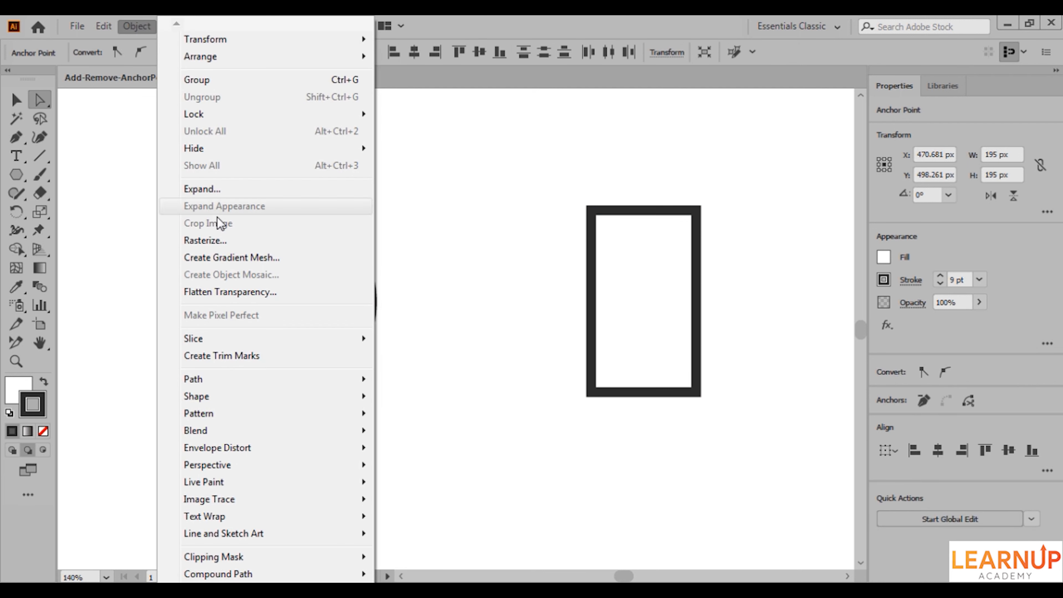
mouse_move(254, 379)
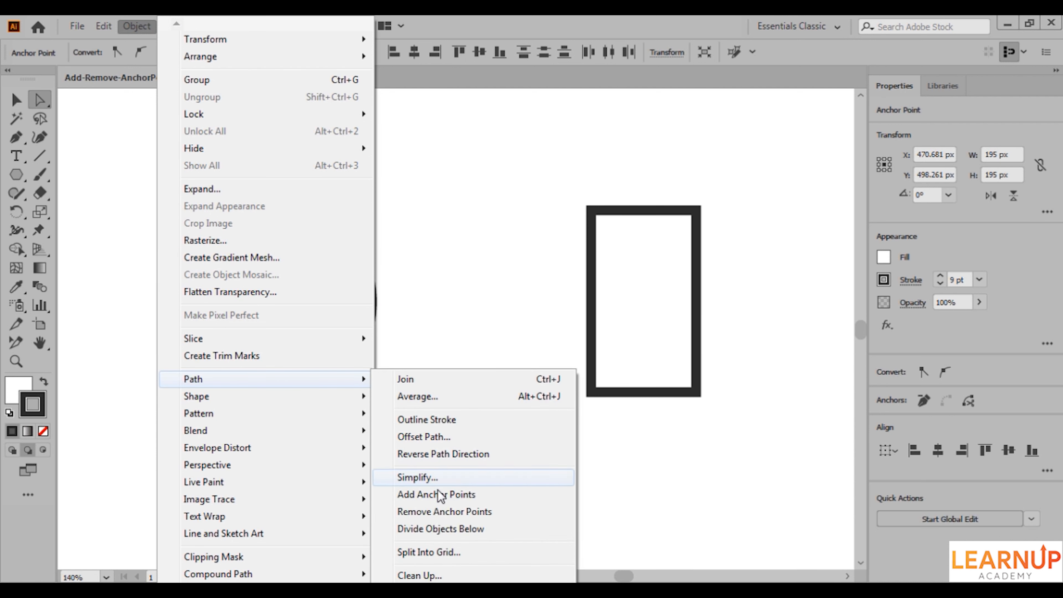
left_click(501, 515)
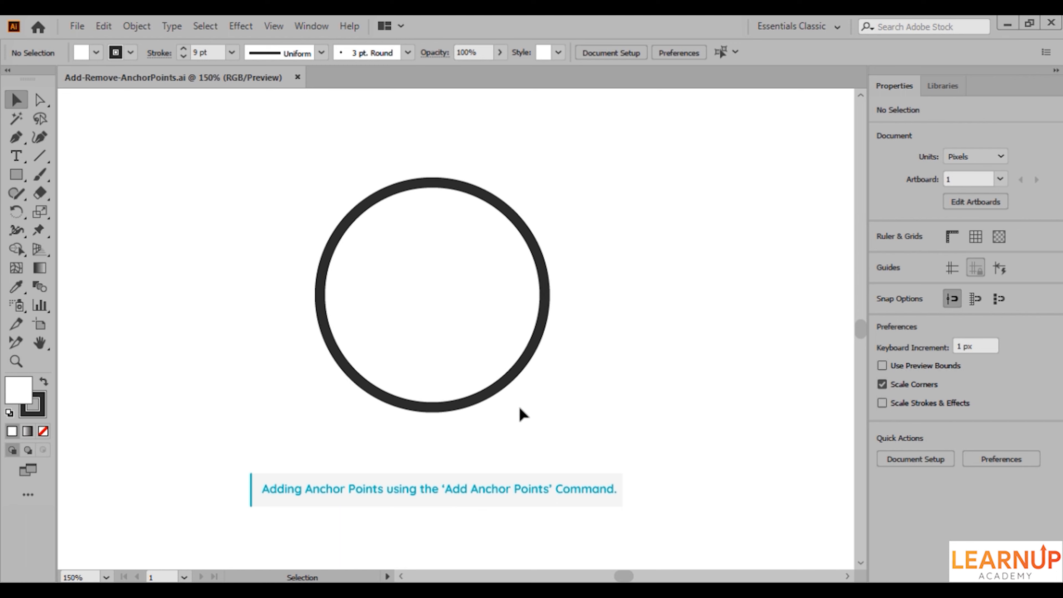
Select the circle and add anchor points midway along its segments with the Add Anchor Points command.
left_click(479, 360)
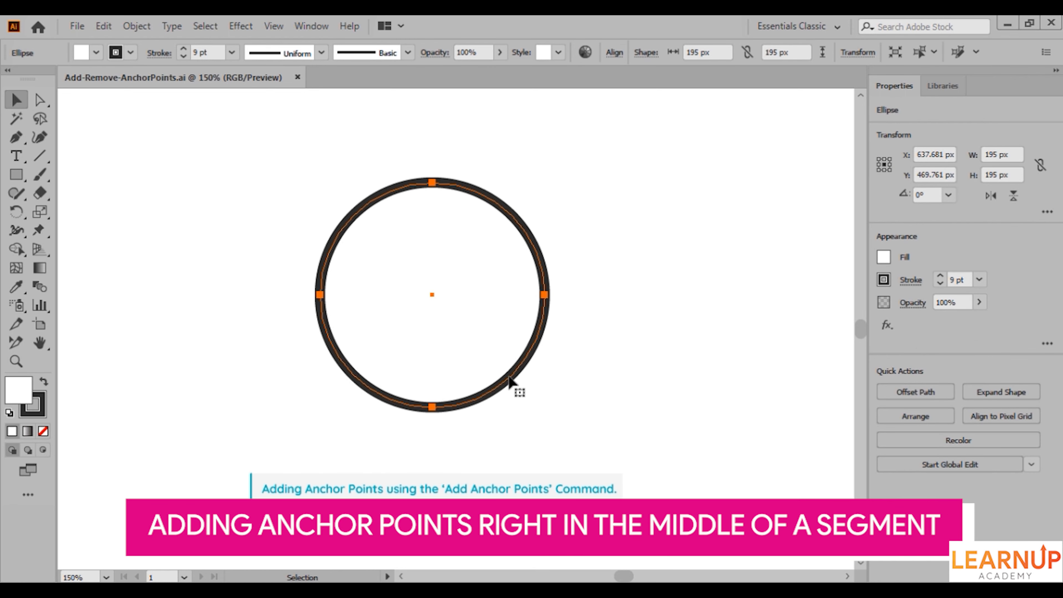
left_click(528, 408)
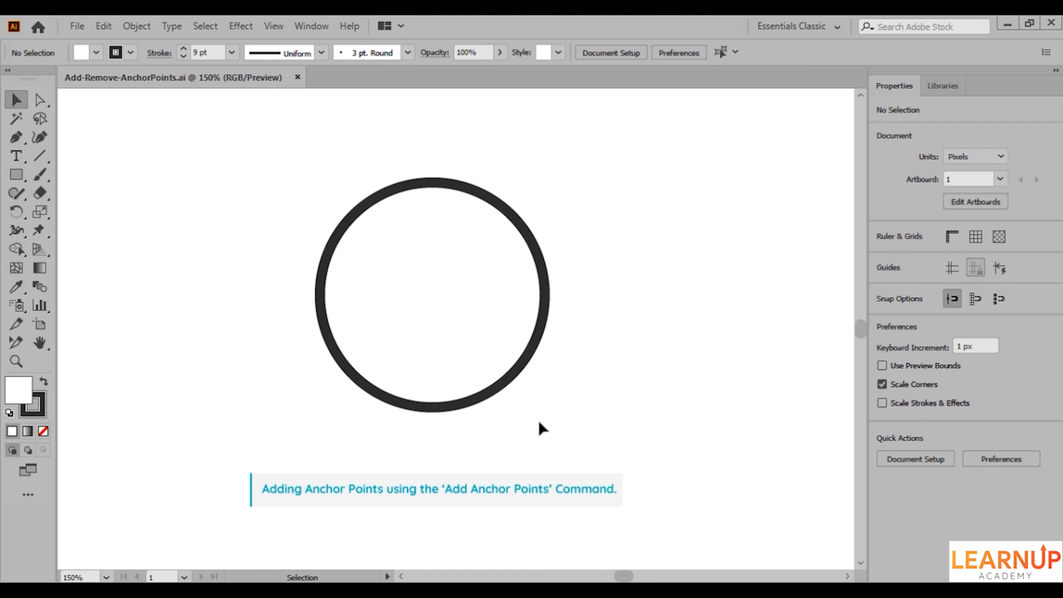
left_click(459, 338)
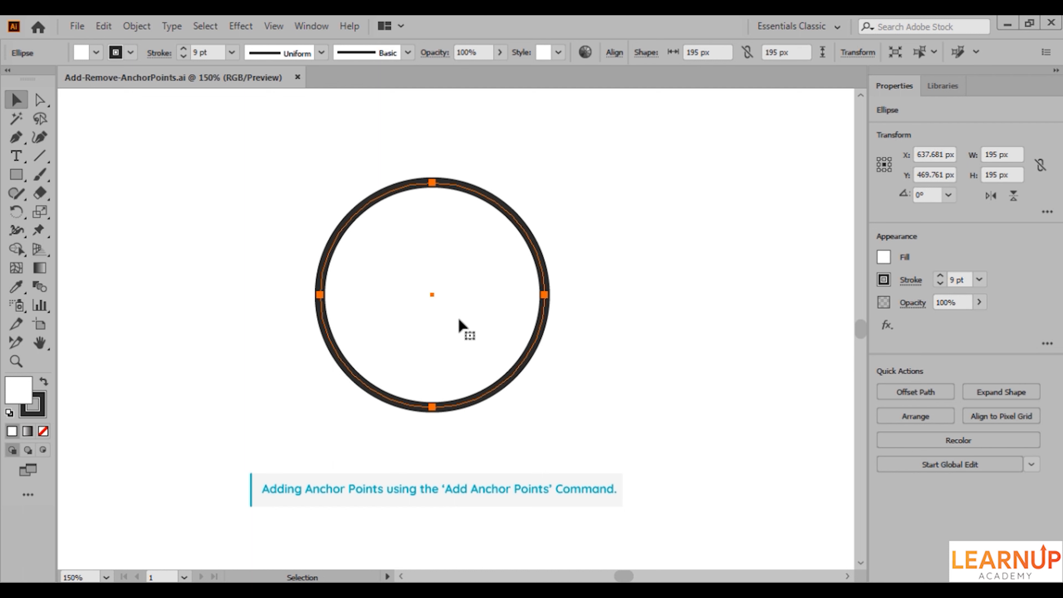
left_click(143, 26)
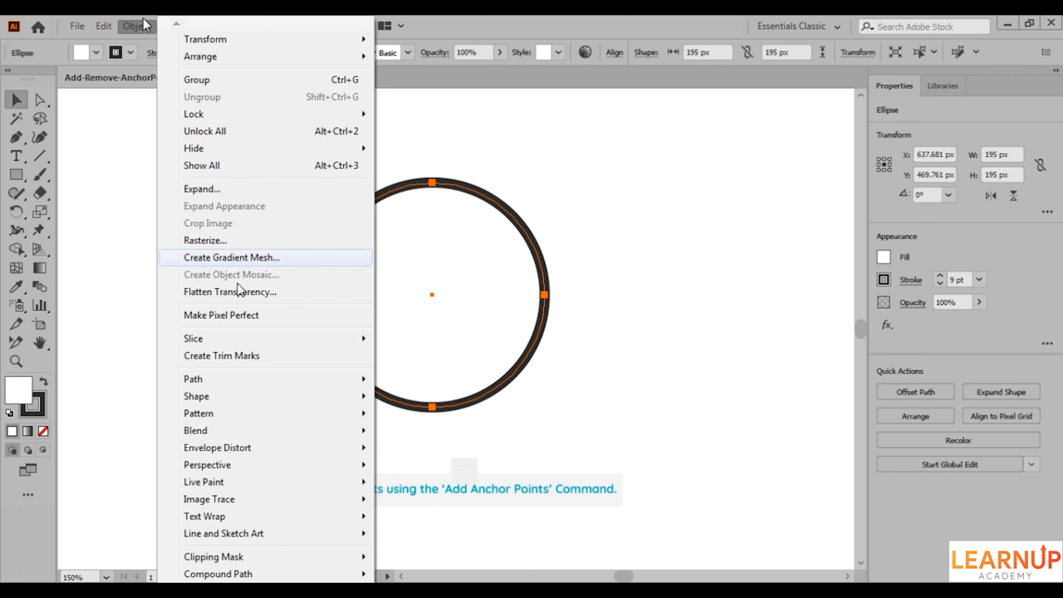
mouse_move(259, 385)
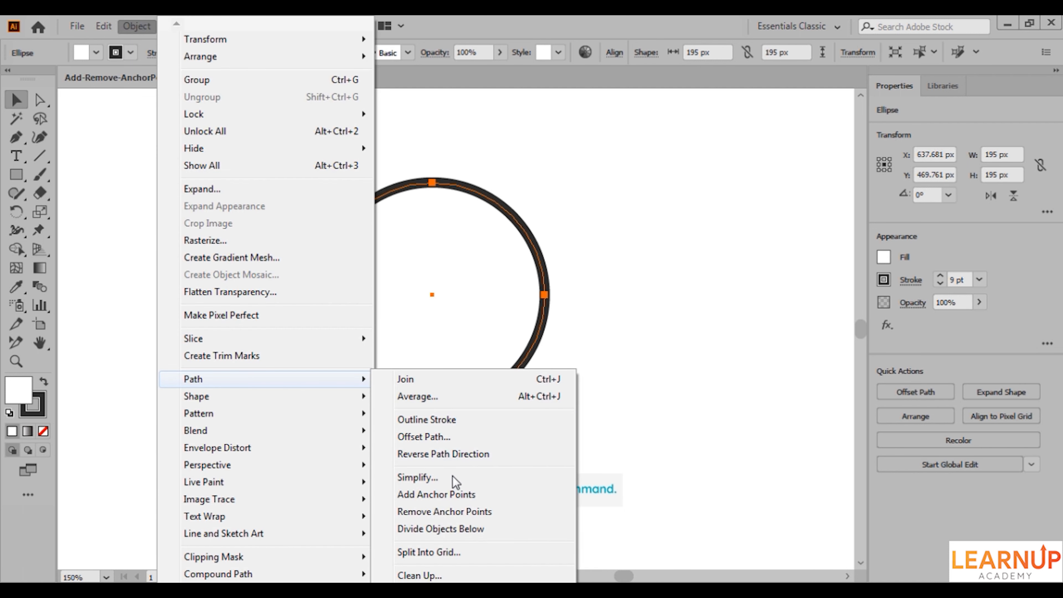
left_click(455, 497)
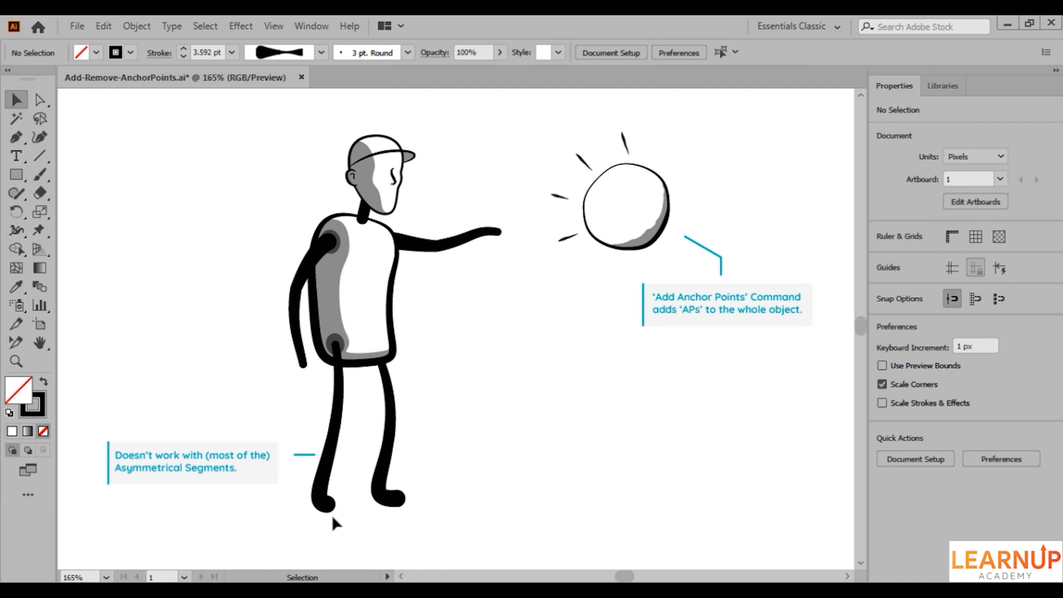
Select the figure's leg path beside the Asymmetrical Segments note to inspect its anchor points, and the sun shape after it.
left_click(326, 506)
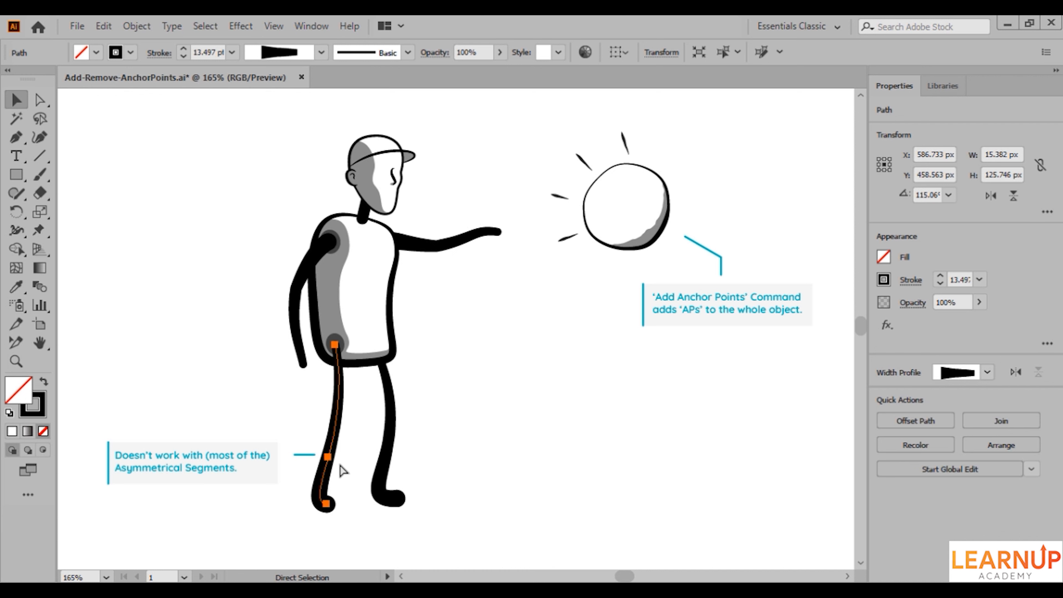
key("v")
left_click(662, 246)
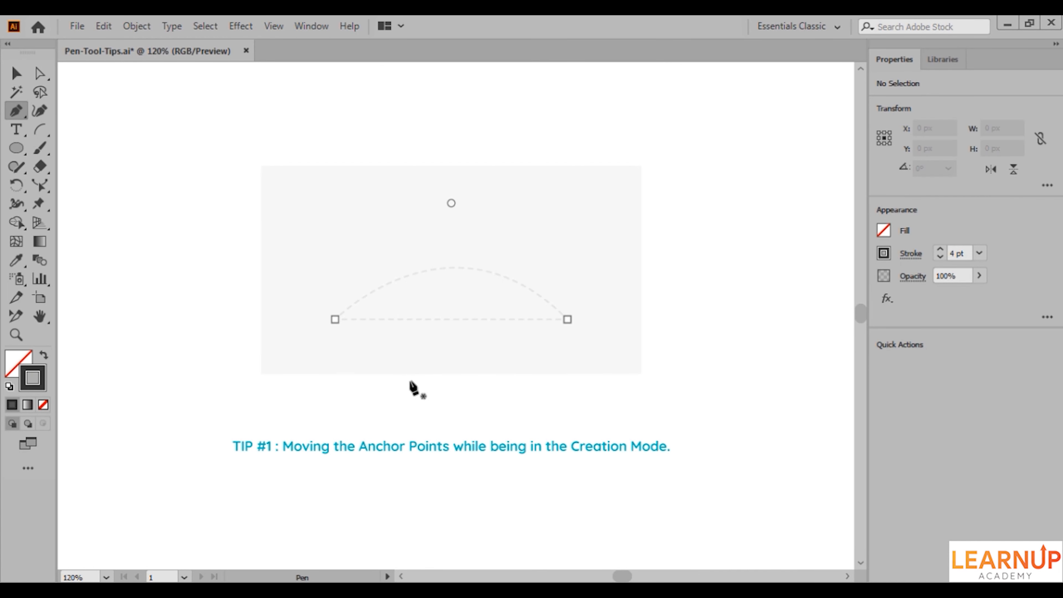
Draw a Pen path from the left square guide, moving the second anchor point while placing it, and deselect the path.
left_click(335, 320)
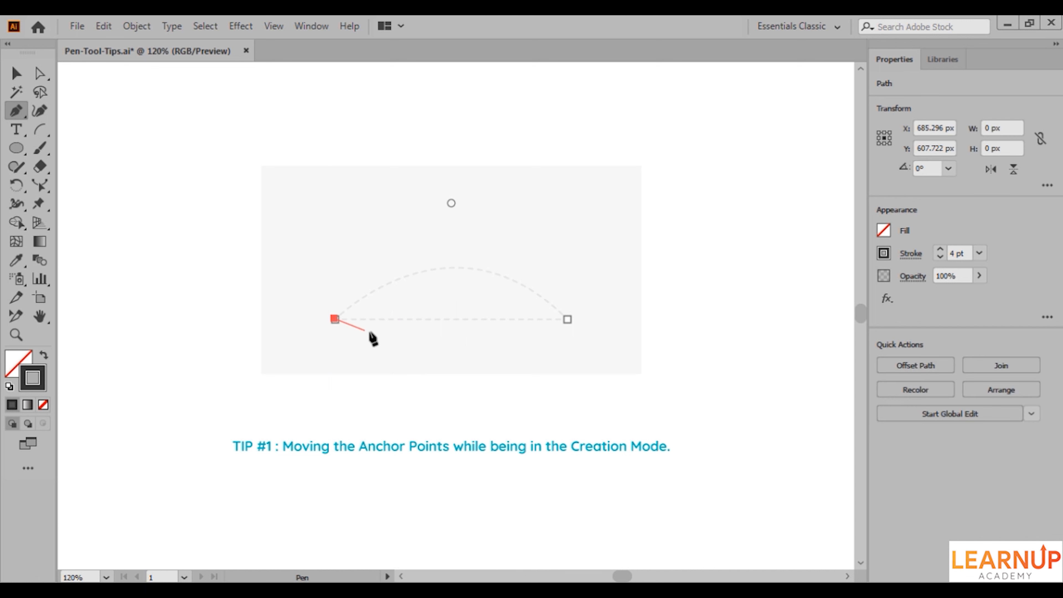
left_click_drag(386, 344, 676, 435)
left_click(676, 438, "ctrl")
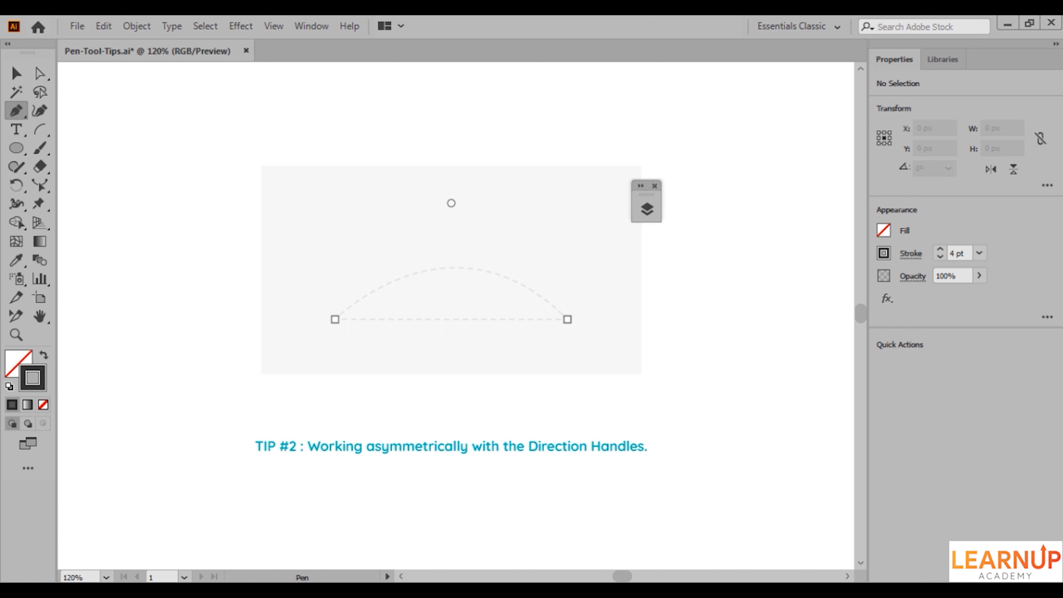
Draw a Pen path from the left to the right square guide, adjusting the second anchor's direction handles asymmetrically.
left_click(334, 319)
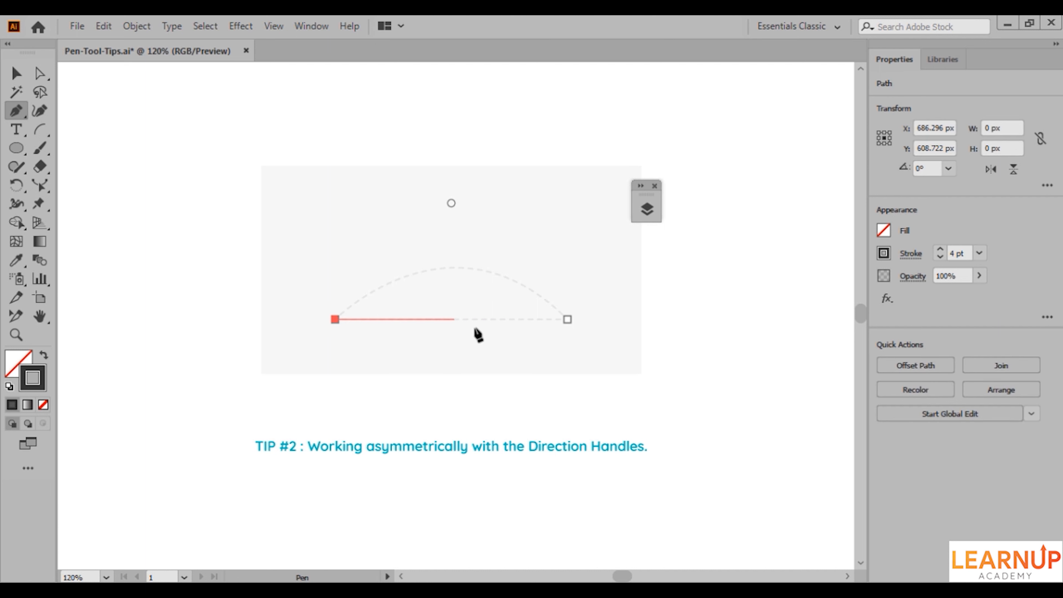
left_click_drag(568, 319, 599, 346)
key("alt")
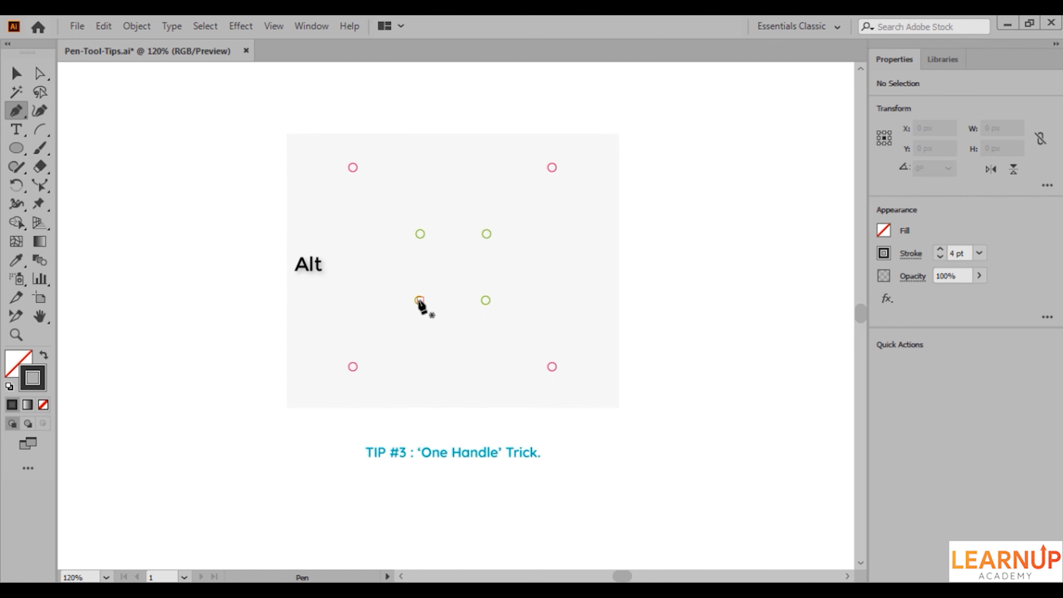
Draw a closed four-point path through the green guides, pulling a single handle from each anchor to a pink guide, and deselect it.
left_click_drag(419, 300, 356, 170)
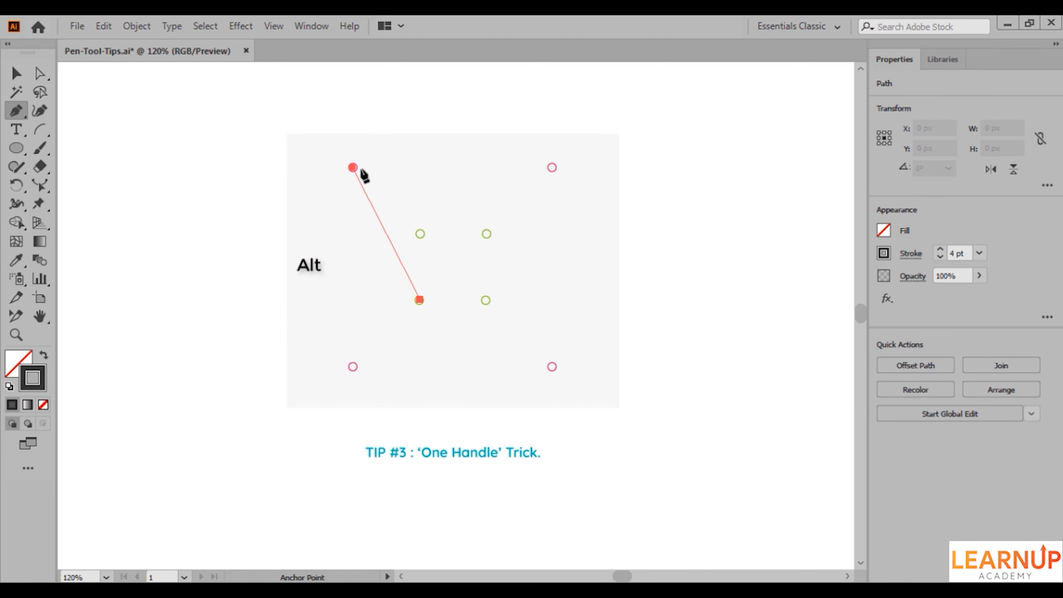
left_click(420, 233)
left_click_drag(426, 233, 552, 168)
left_click_drag(485, 233, 552, 367)
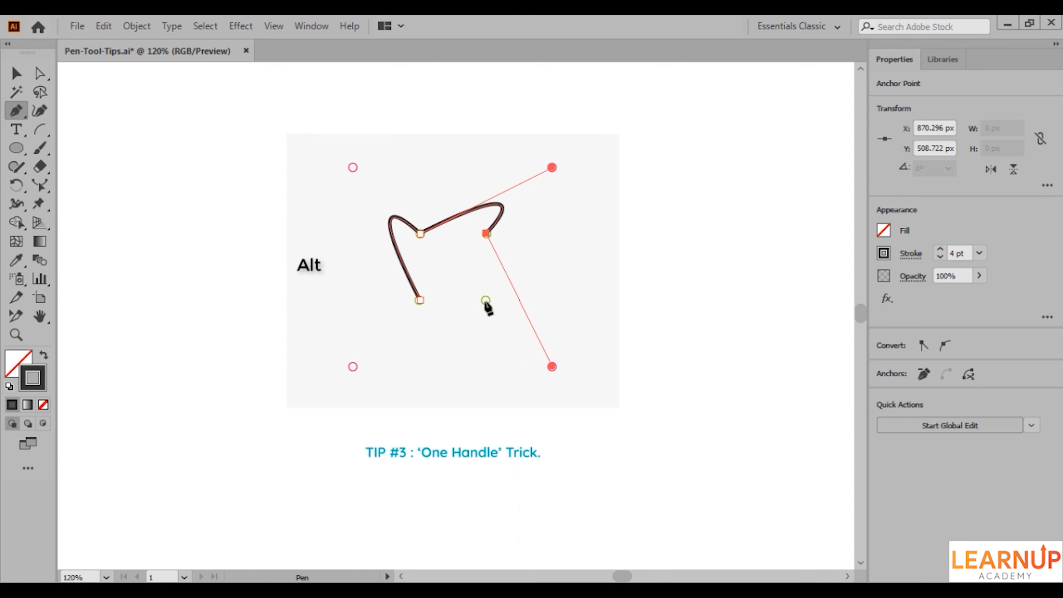
left_click_drag(486, 300, 364, 366)
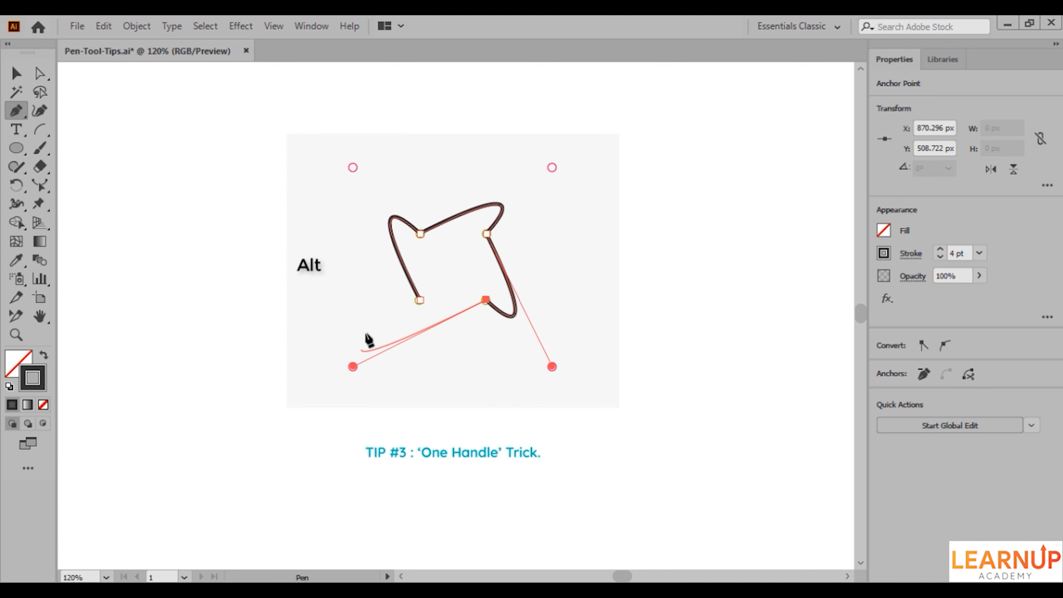
left_click(420, 301)
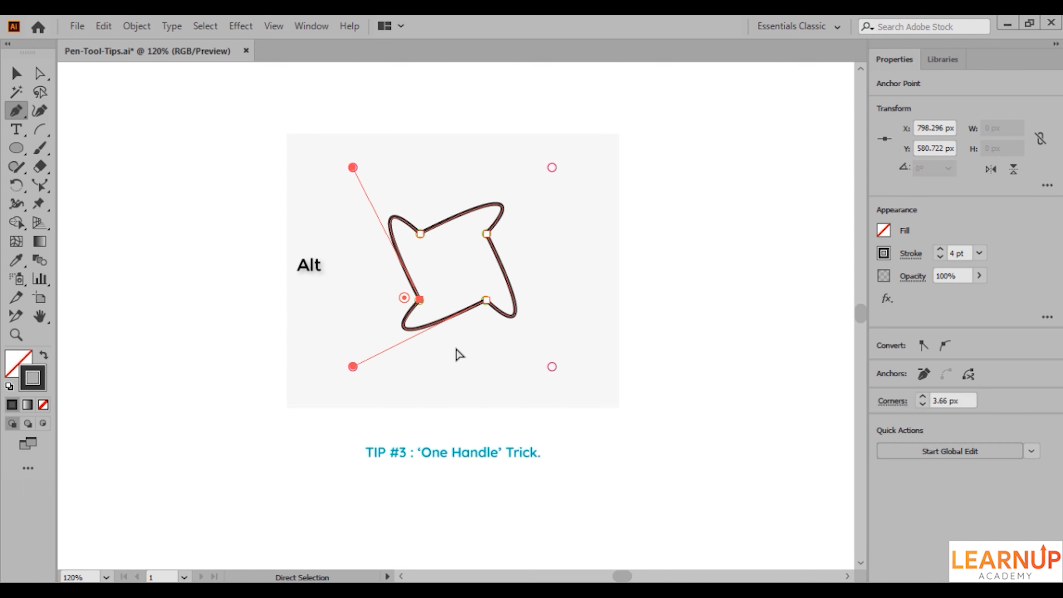
left_click(462, 367, "ctrl")
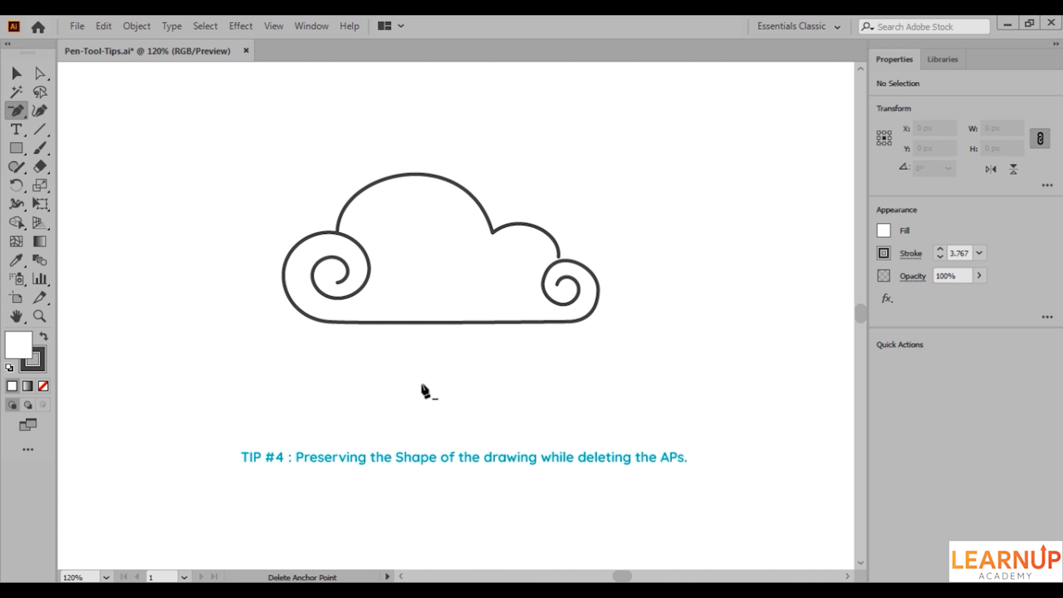
Select the cloud outline, try deleting its leftmost anchor point with the Delete Anchor Point tool, and undo the deletion.
key("ctrl")
left_click(423, 320, "ctrl")
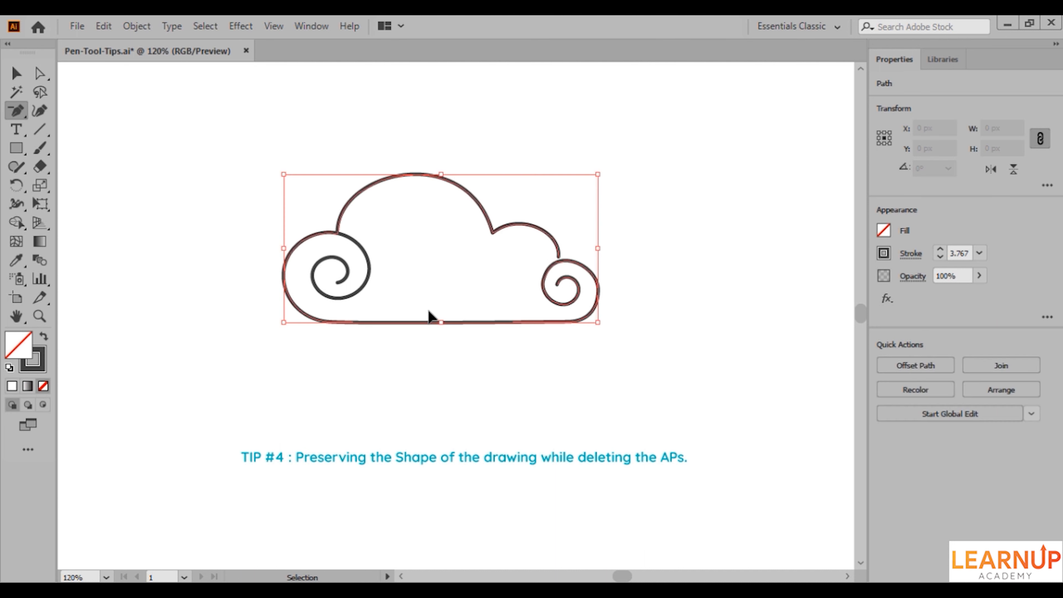
left_click(284, 277)
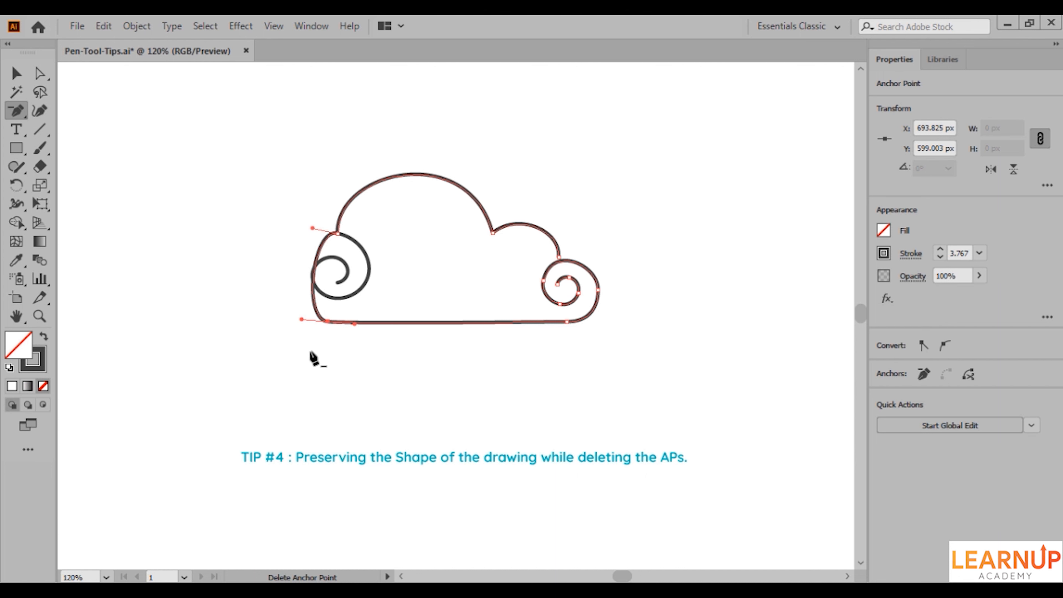
key("ctrl+z")
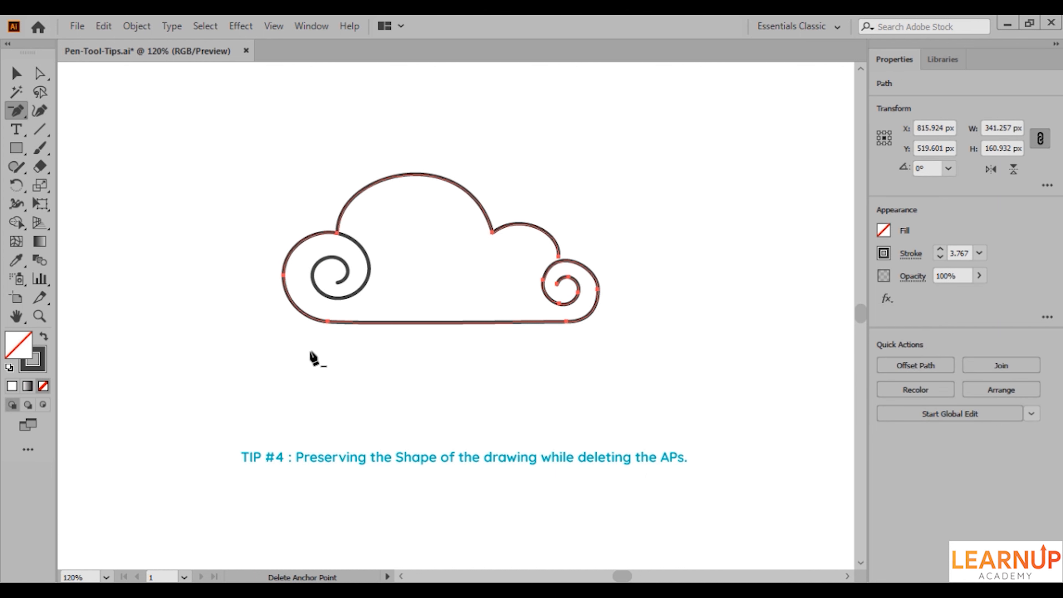
Delete the cloud outline's leftmost anchor point while preserving the shape of the drawing.
left_click(283, 278, "shift")
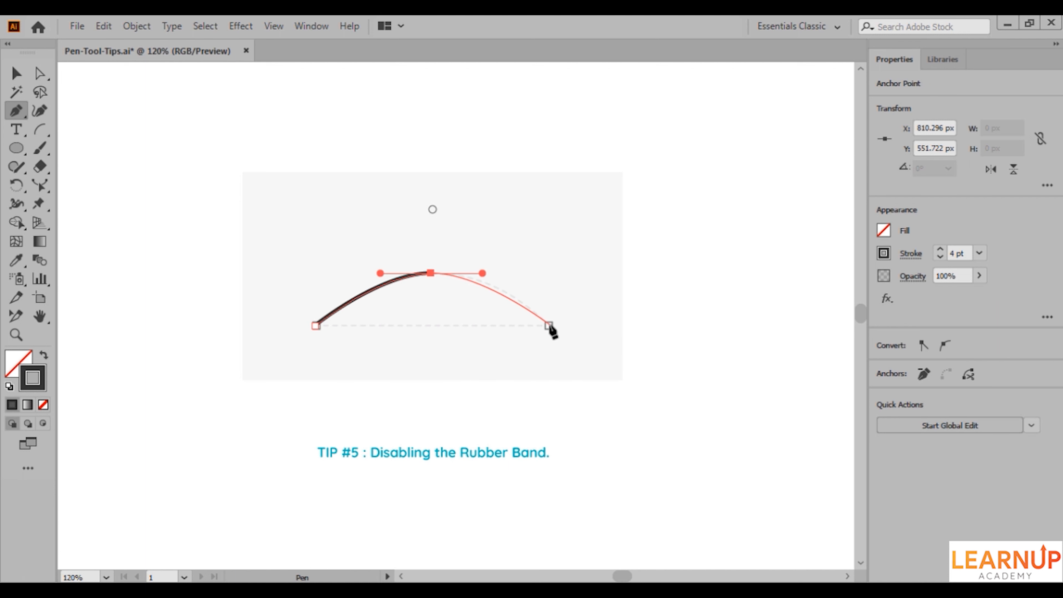
Disable the rubber band preview for the Pen tool in the Selection & Anchor Display preferences.
key("ctrl+k")
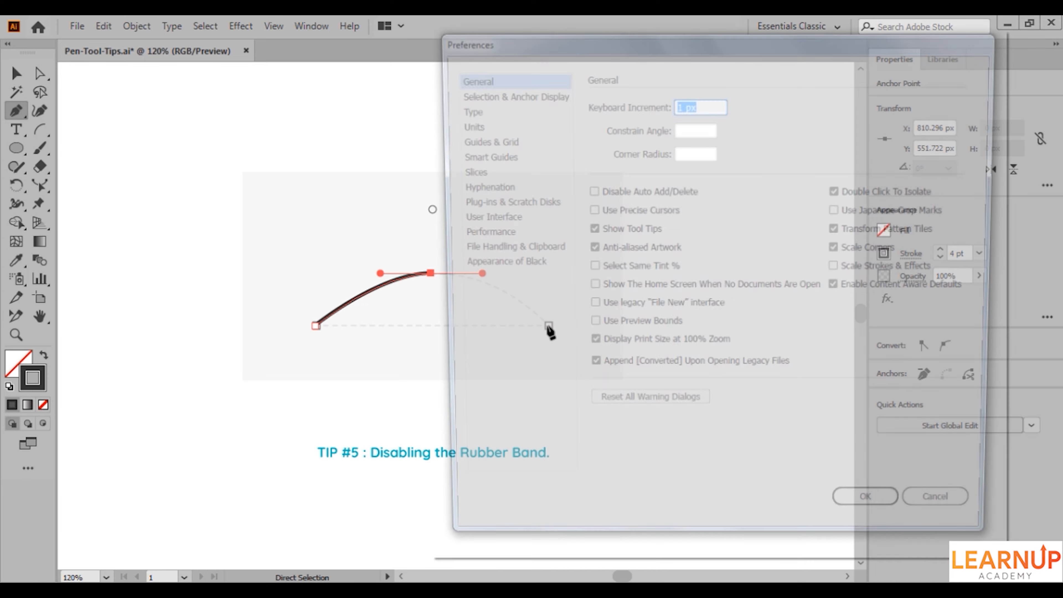
left_click(523, 91)
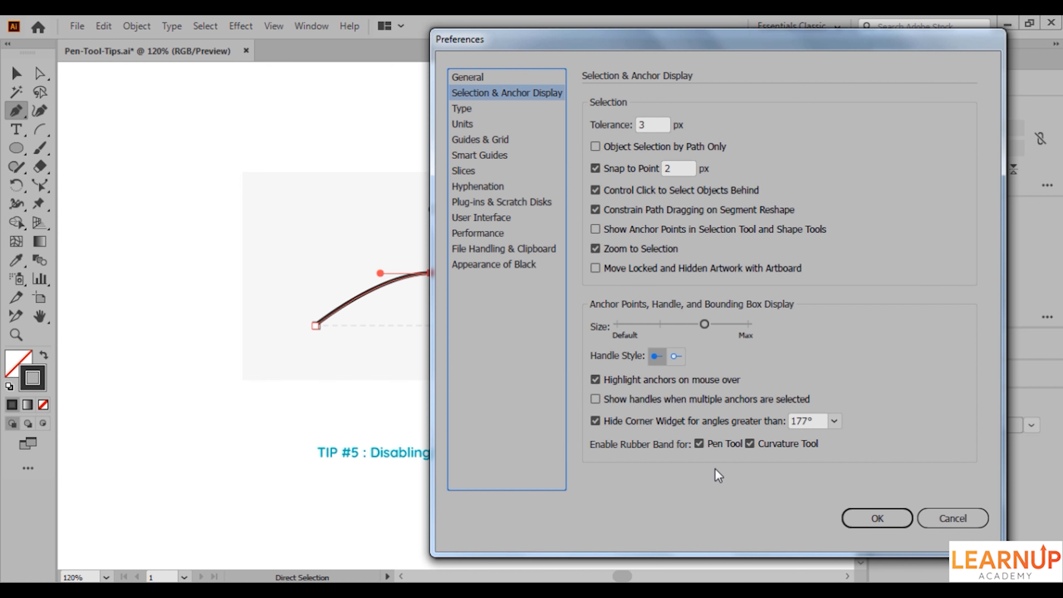
left_click(699, 445)
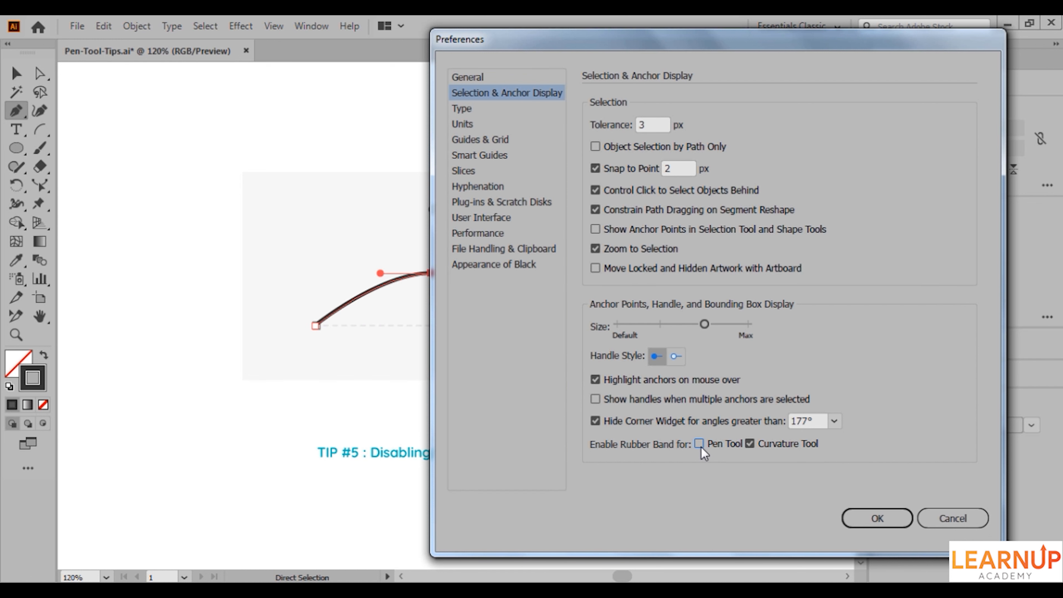
left_click(875, 518)
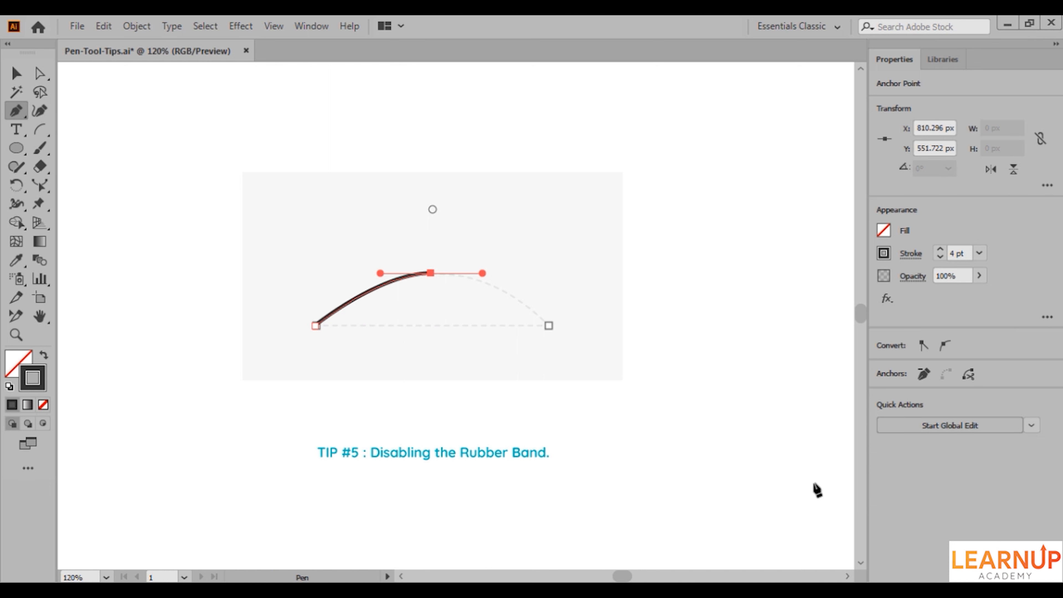
Continue the arc to the right square guide with a smooth anchor, remove its outgoing handle, and close the path at the starting anchor.
left_click(549, 326)
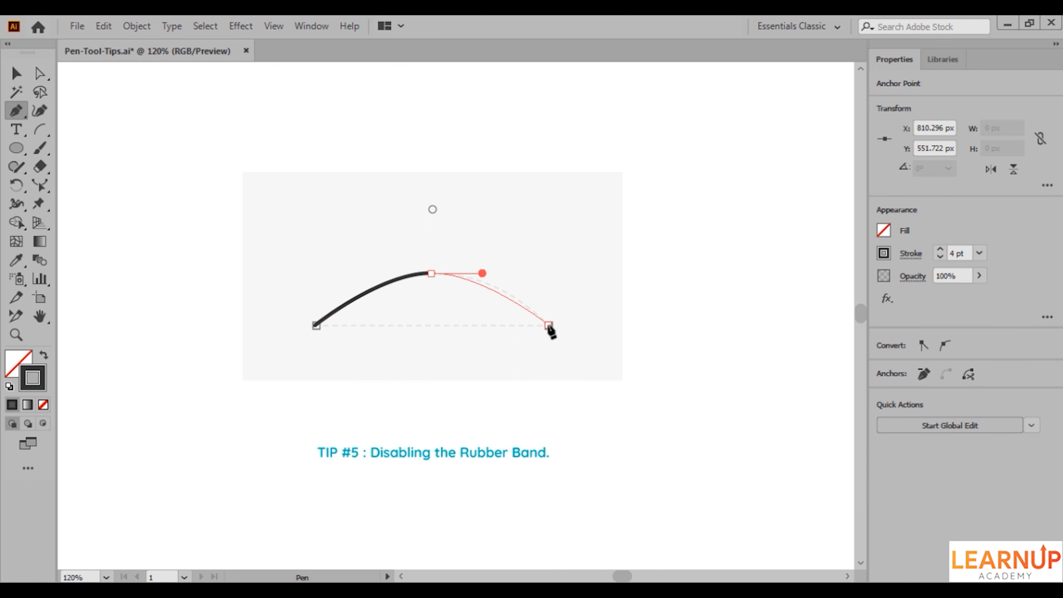
left_click_drag(549, 326, 580, 357)
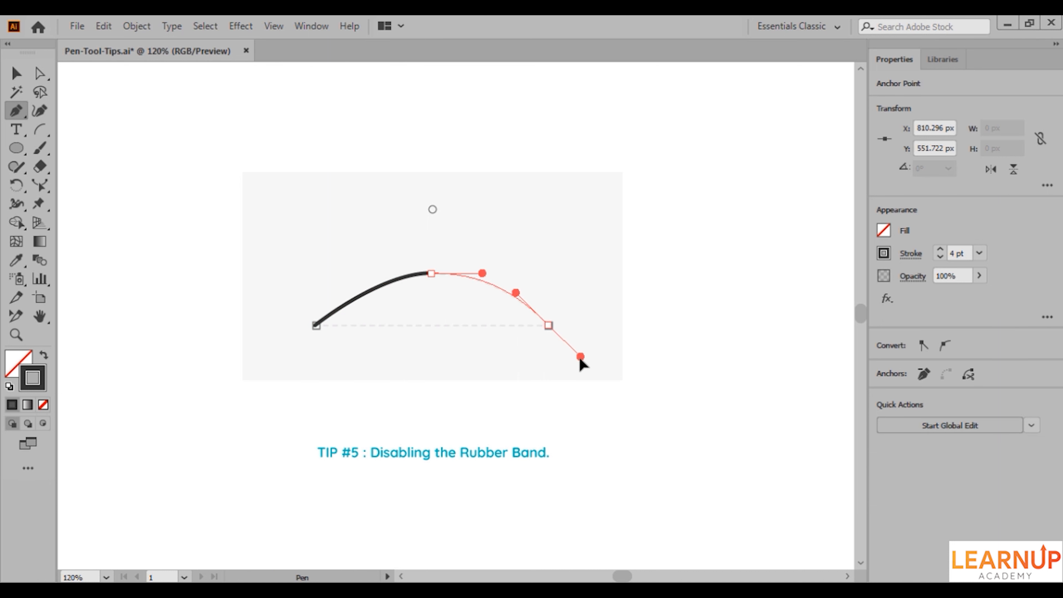
left_click(548, 326)
left_click(316, 325)
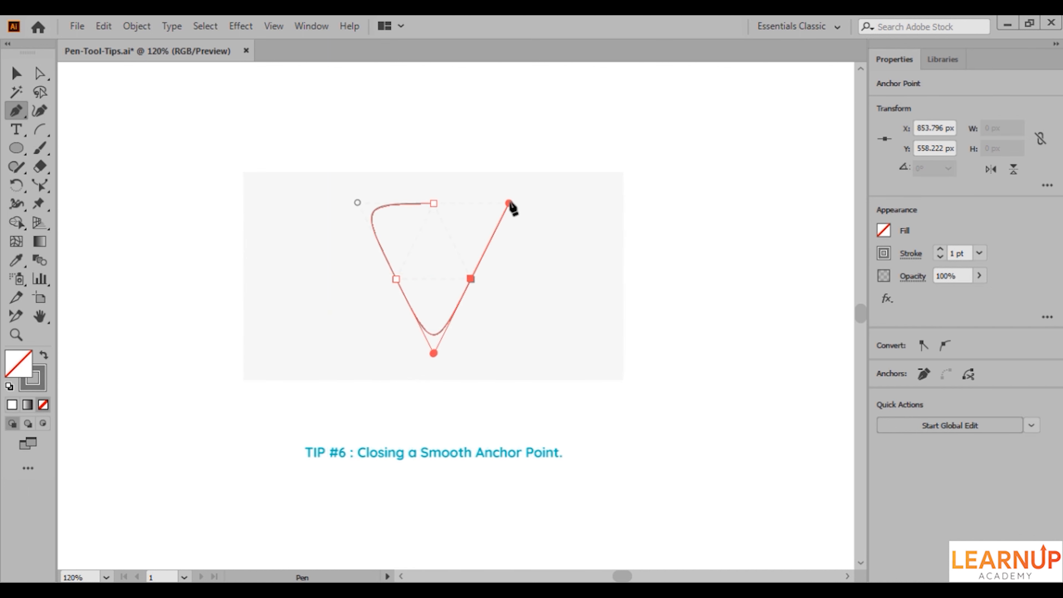
Close the triangular path at its top anchor, adjusting the closing handle independently with the small circle guide as reference.
left_click(434, 203)
left_click_drag(436, 206, 360, 209)
key("alt")
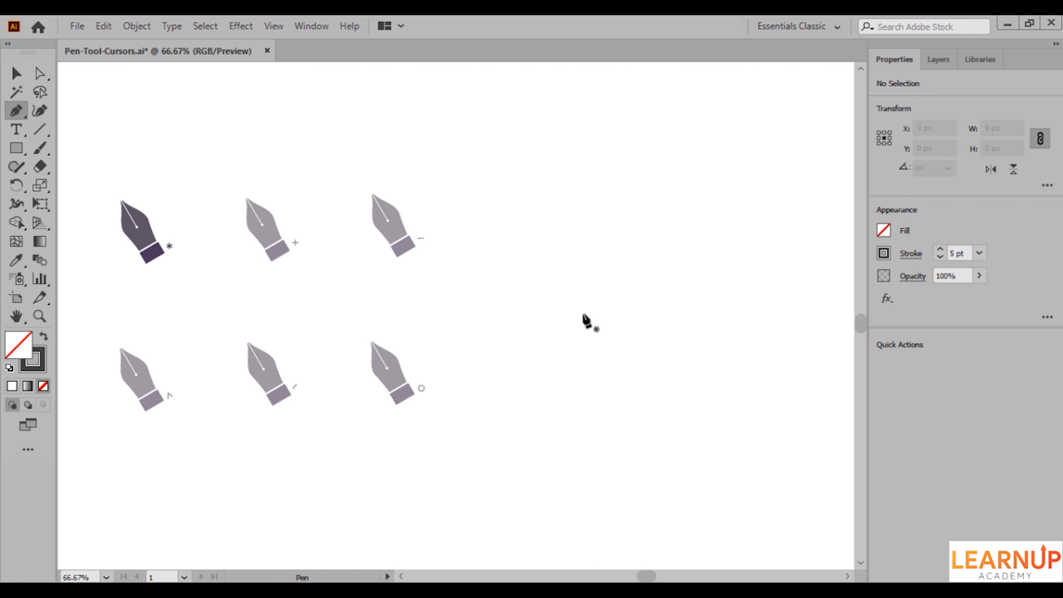
Draw a two-point arched Pen path in the empty area beside the cursor icons, pulling handles from the second anchor.
left_click(583, 314)
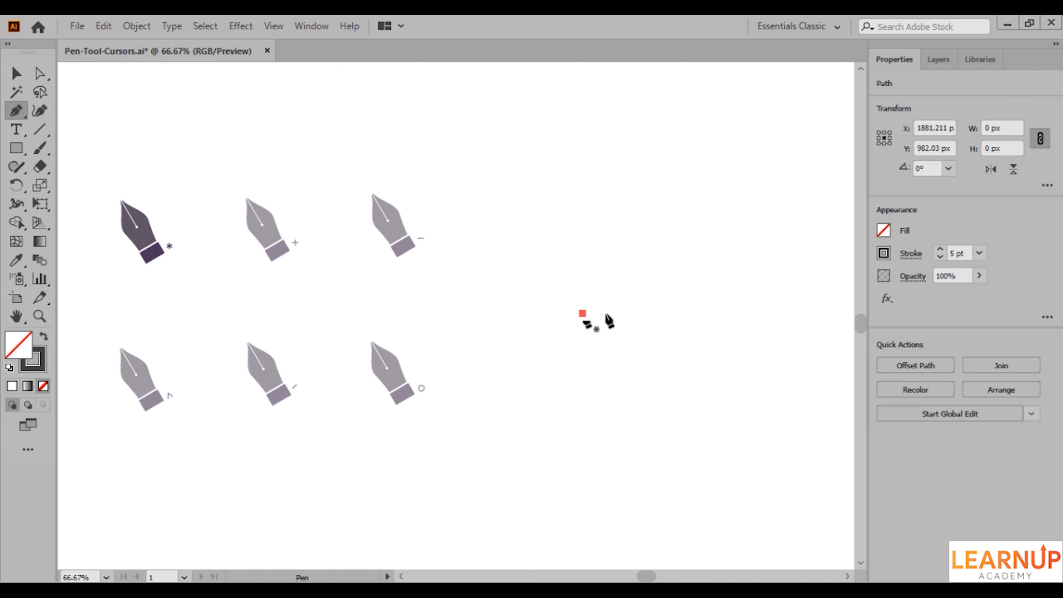
left_click(707, 314)
left_click_drag(708, 314, 795, 402)
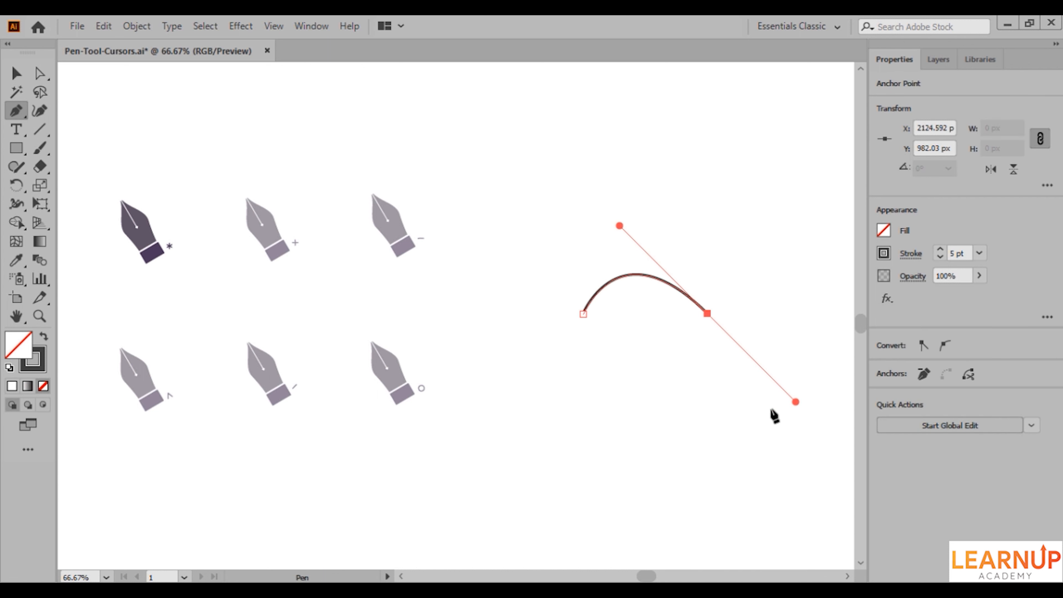
Add an anchor point on the curve near its left end and delete that point again with the Pen tool.
left_click(593, 298)
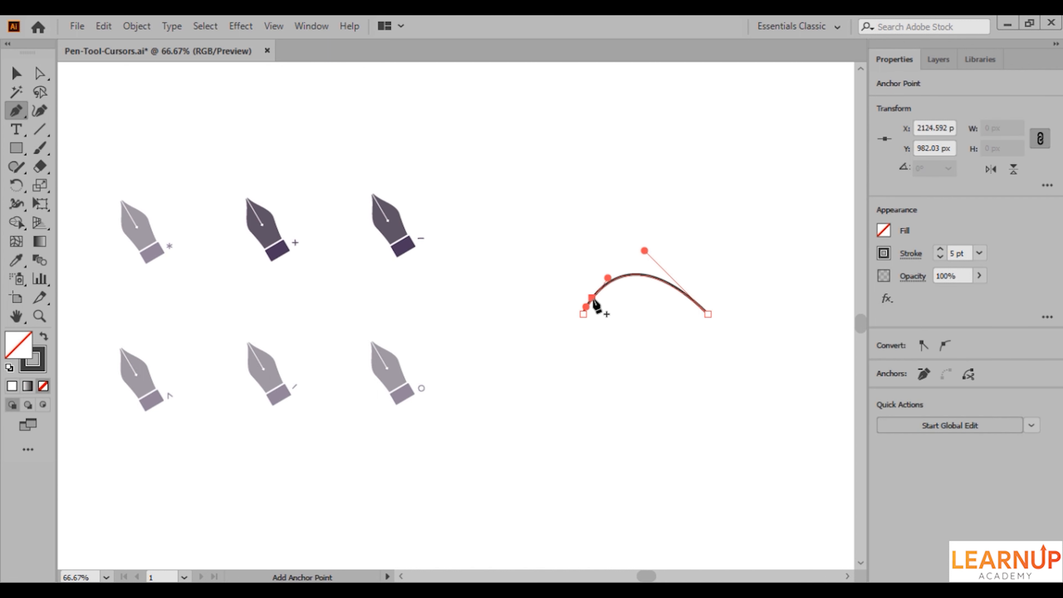
left_click(593, 298)
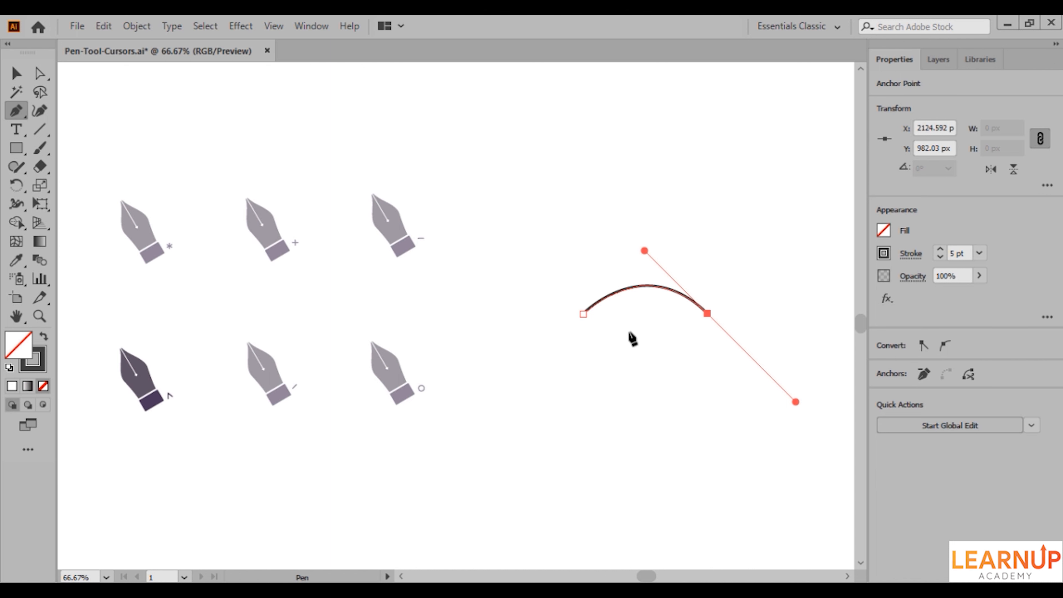
Remove the outgoing direction handle from the curve's right end anchor and deselect the path.
left_click(707, 314)
key("ctrl")
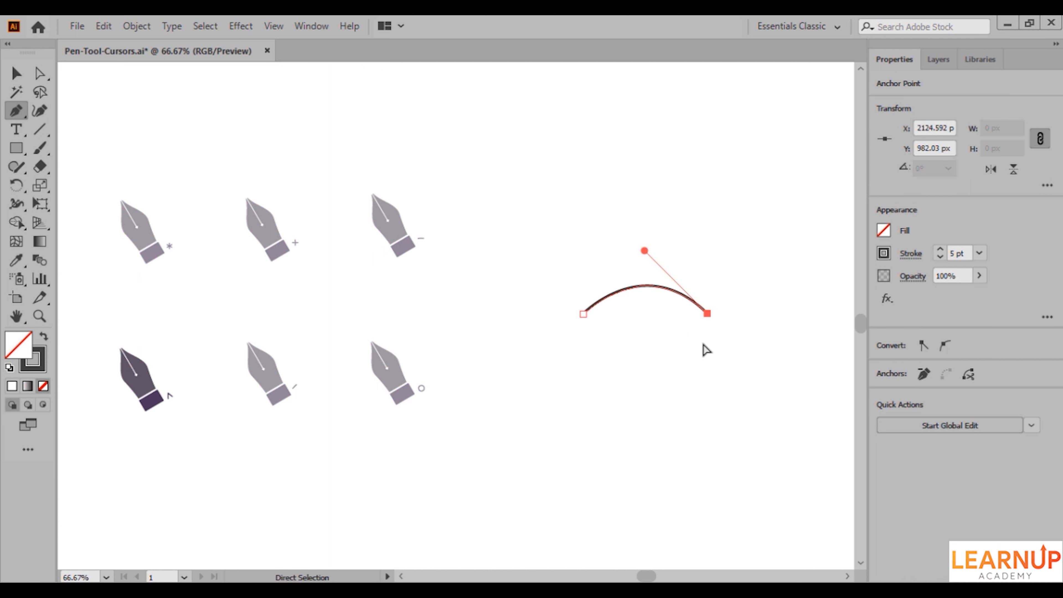
left_click(704, 344, "ctrl")
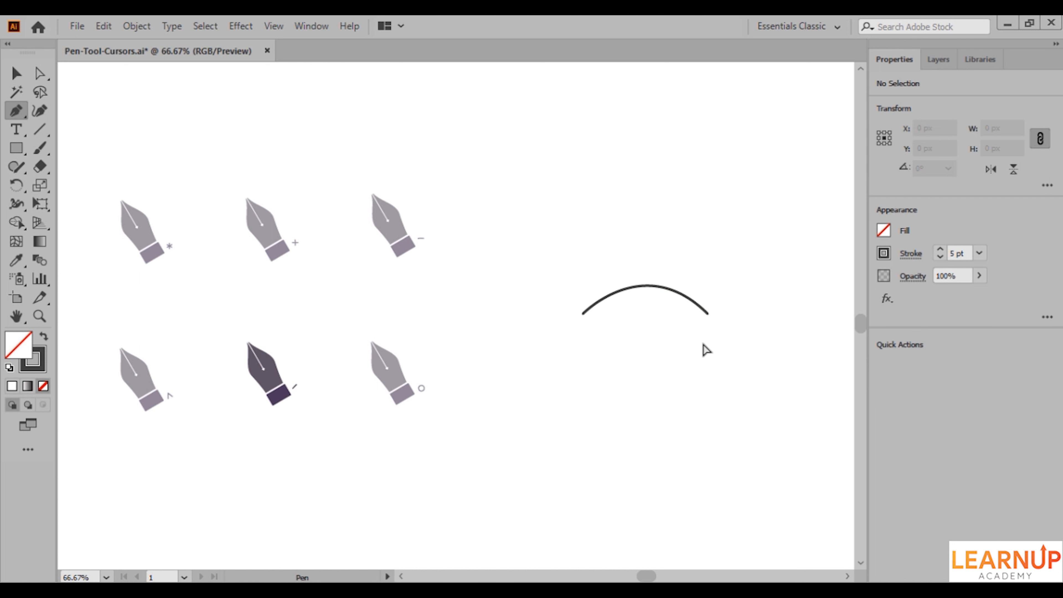
Resume the curve from its right endpoint, add a corner anchor below it, and close the path at the left anchor with a pulled handle.
left_click(707, 315)
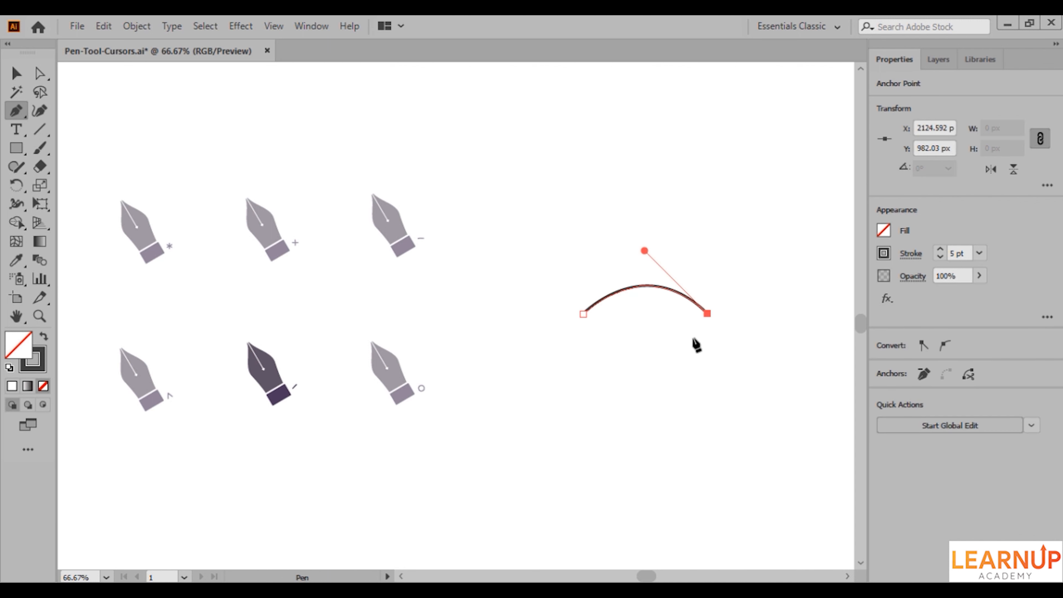
left_click(659, 362)
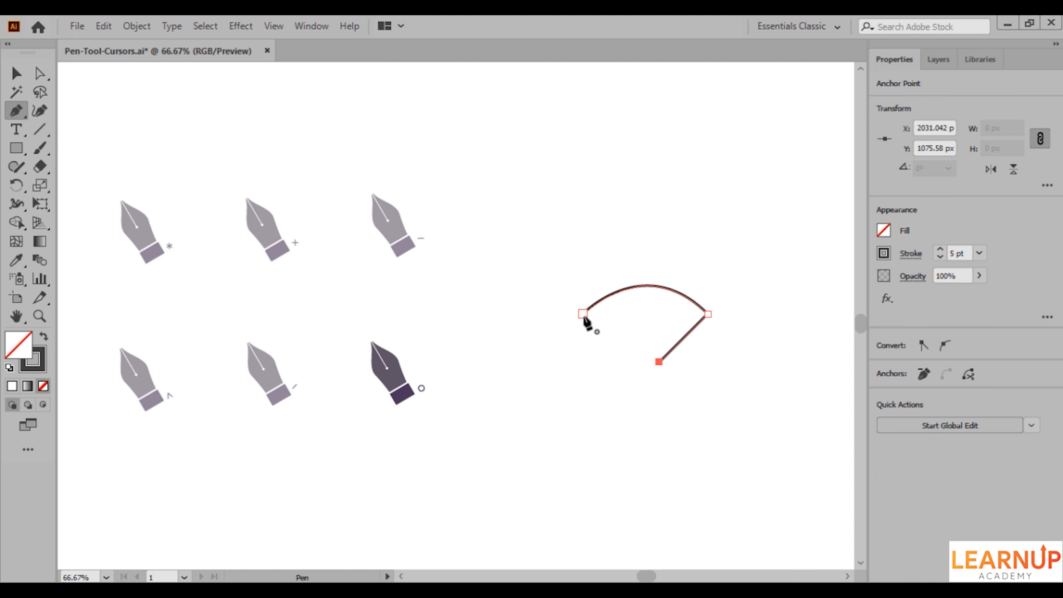
left_click_drag(585, 319, 541, 329)
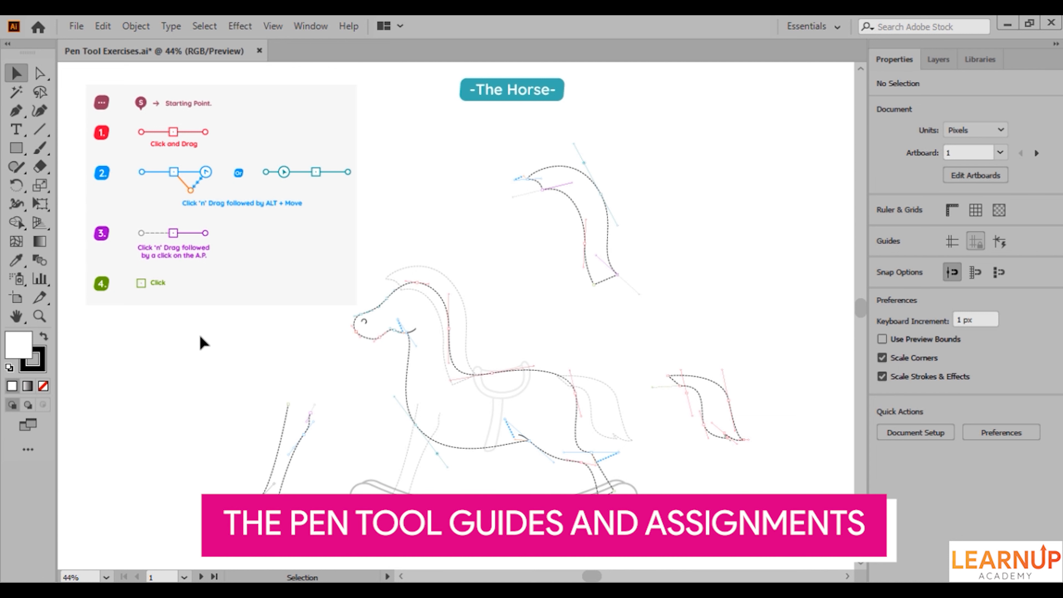
scroll(385, 364, "up", 4)
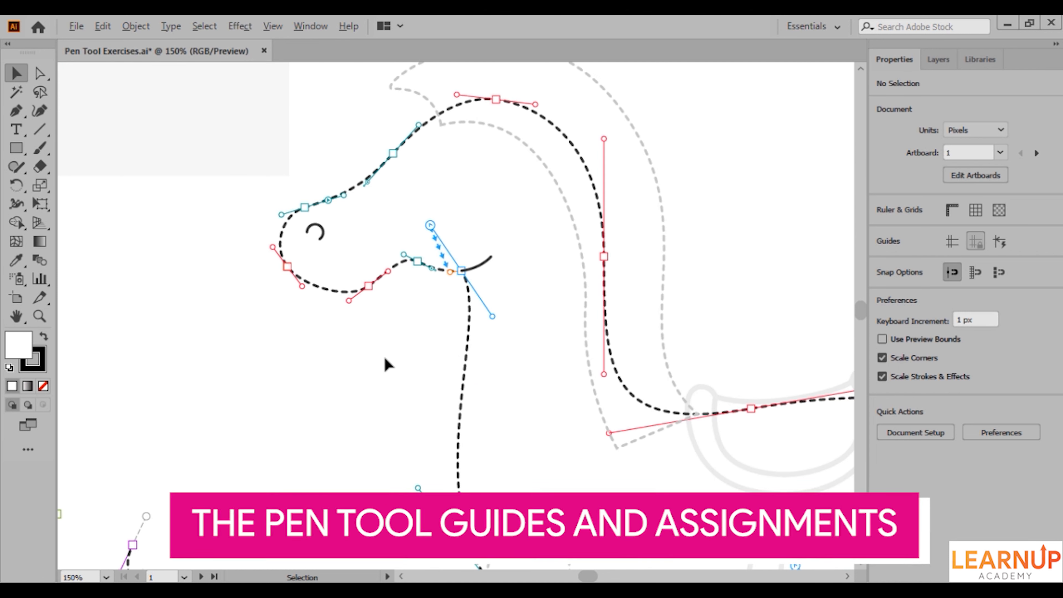
left_click_drag(389, 352, 390, 374)
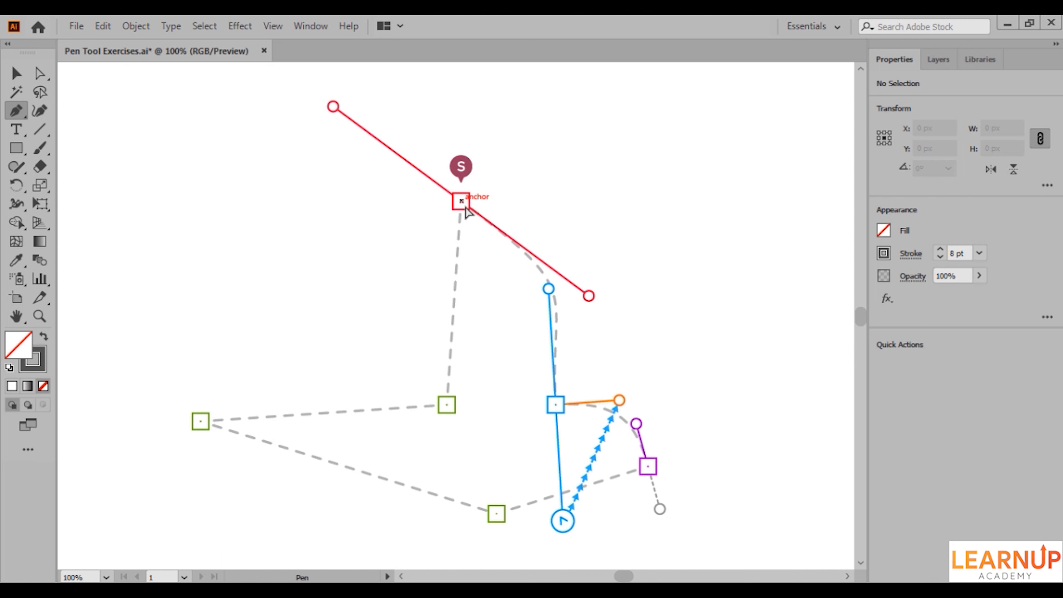
Trace the exercise from the S anchor through the blue and purple guides, redirecting the blue anchor's handle to the orange circle and removing the purple anchor's outgoing handle.
left_click_drag(460, 200, 594, 312)
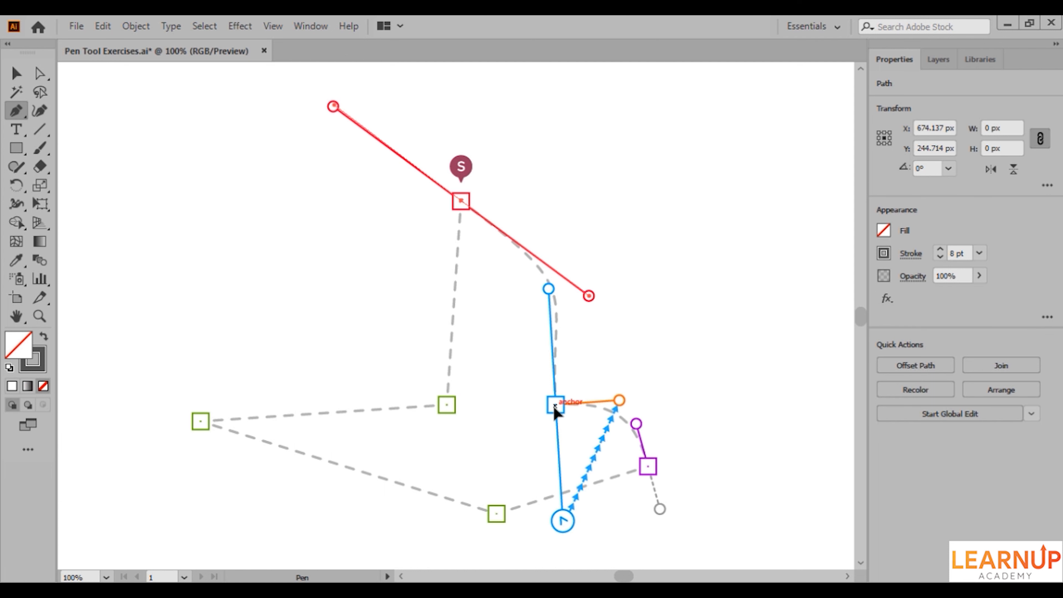
left_click_drag(555, 406, 563, 523)
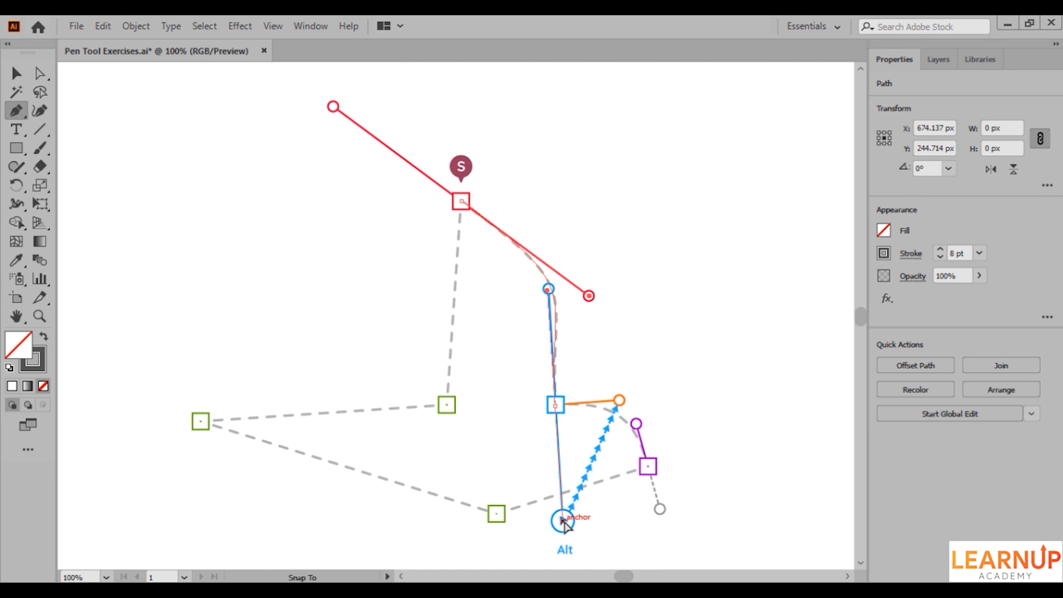
left_click_drag(562, 521, 621, 401)
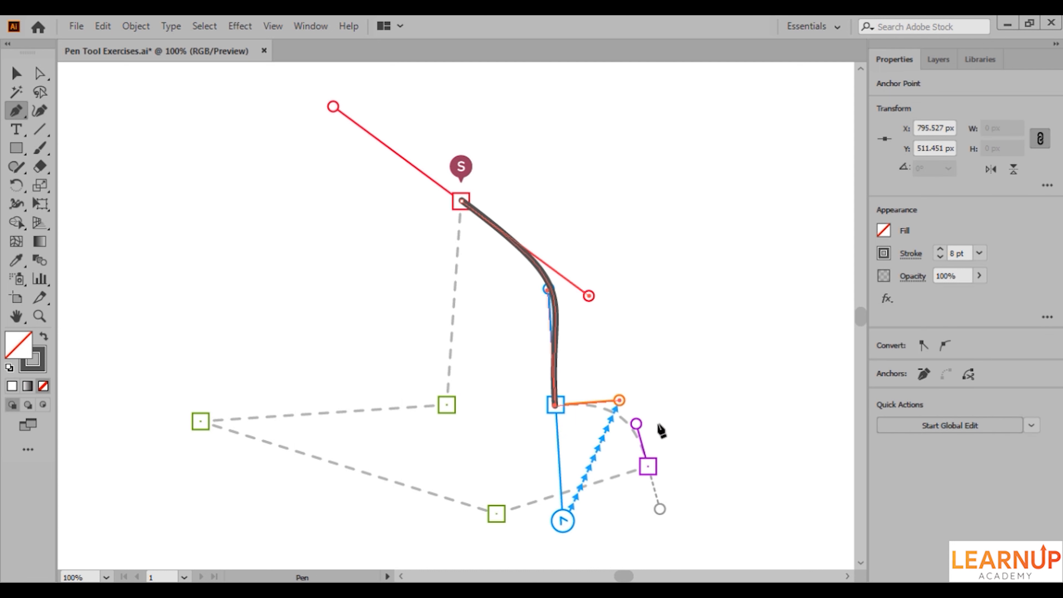
left_click_drag(555, 405, 563, 521)
left_click_drag(659, 509, 659, 510)
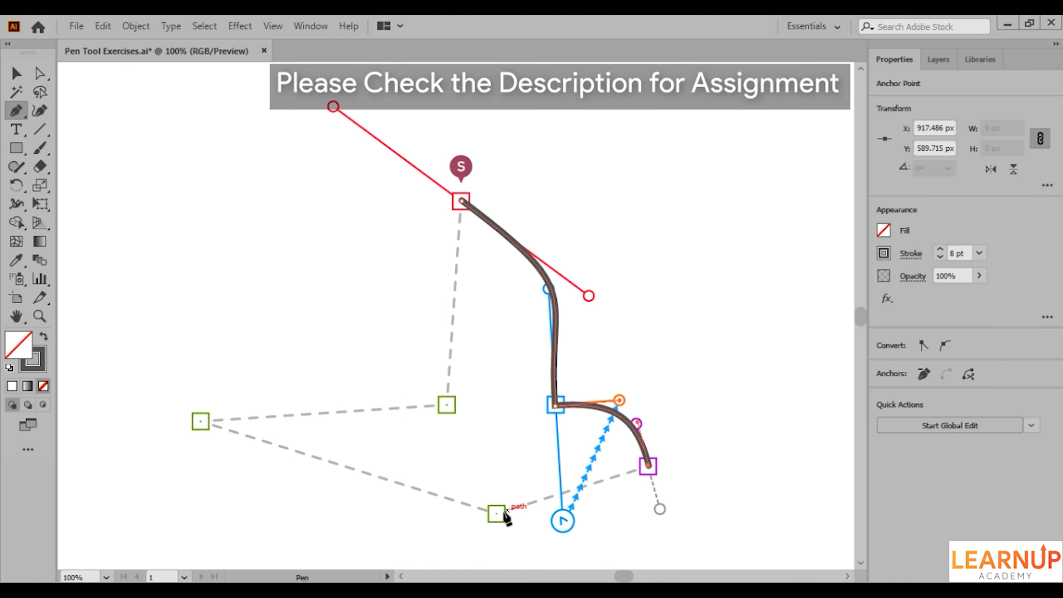
Add corner anchors at the three green square guides and close the path at the S starting anchor.
left_click(497, 514)
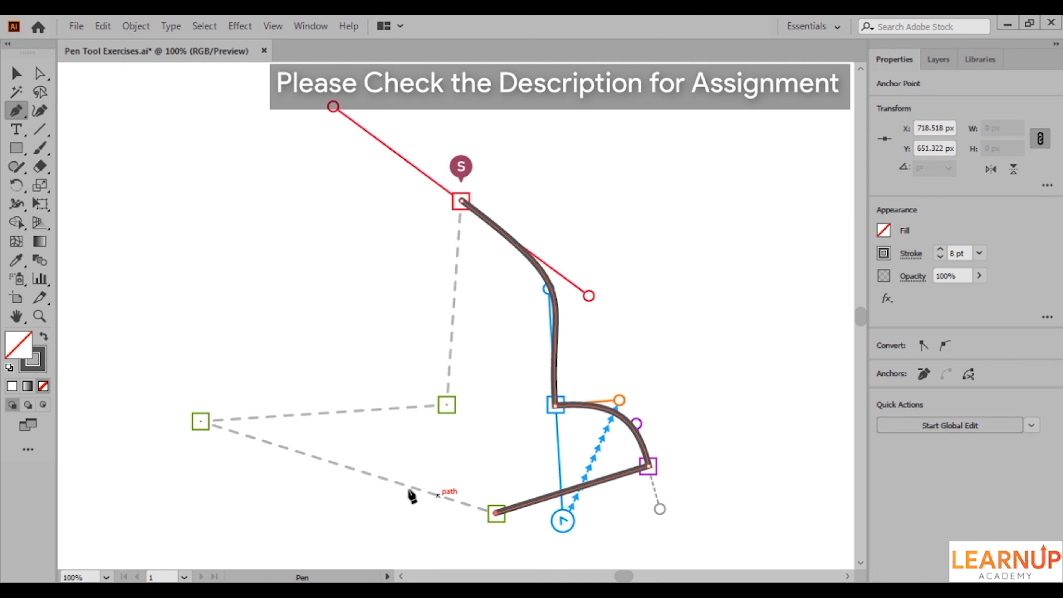
left_click(200, 421)
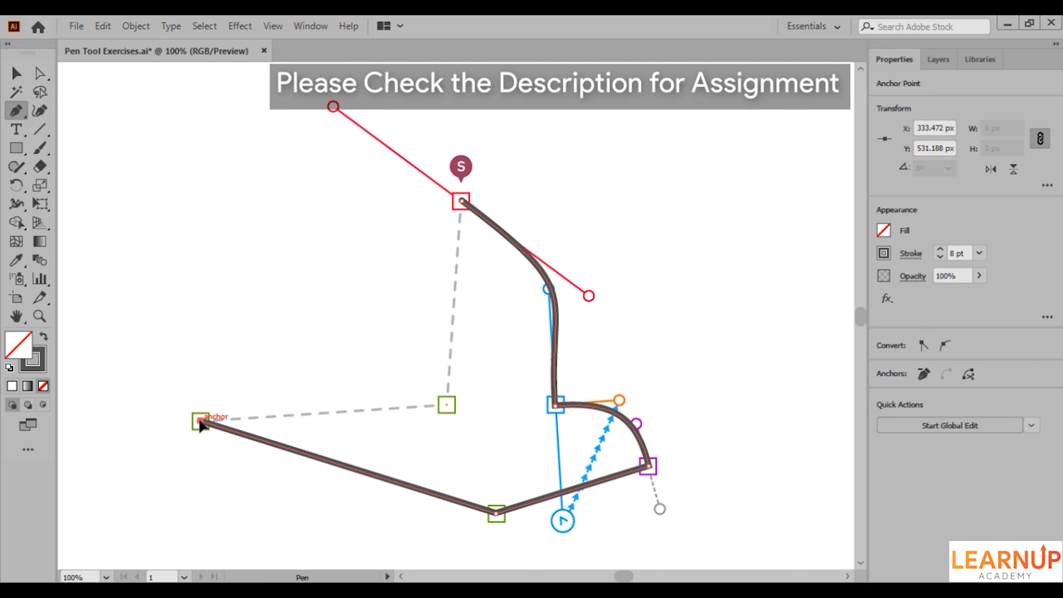
left_click(446, 404)
left_click(461, 202)
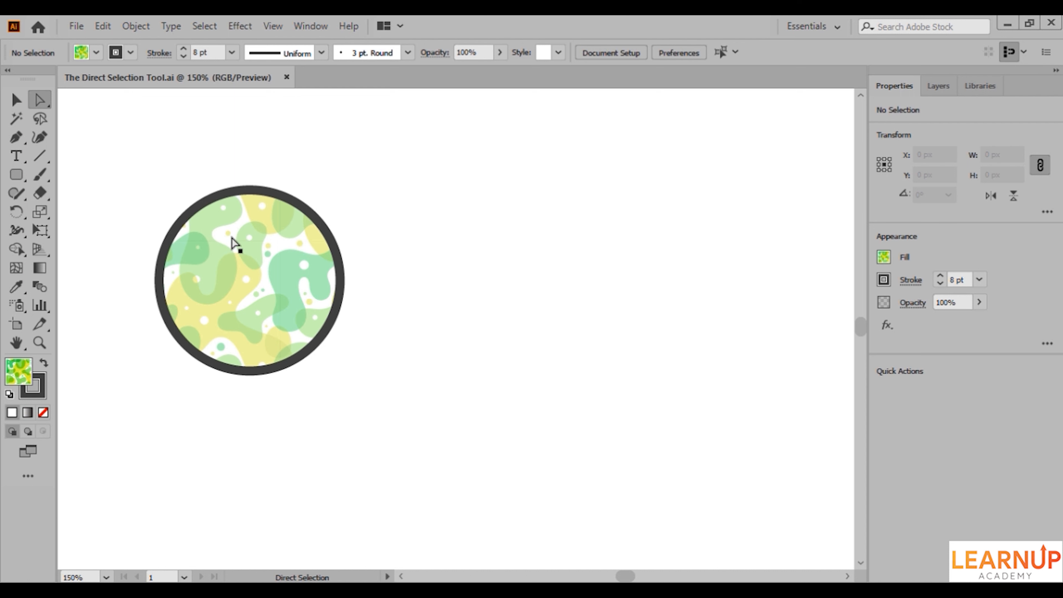
Select the patterned circle's top anchor point with Direct Selection and pull its upper-left and upper-right segments inward.
left_click_drag(225, 181, 261, 209)
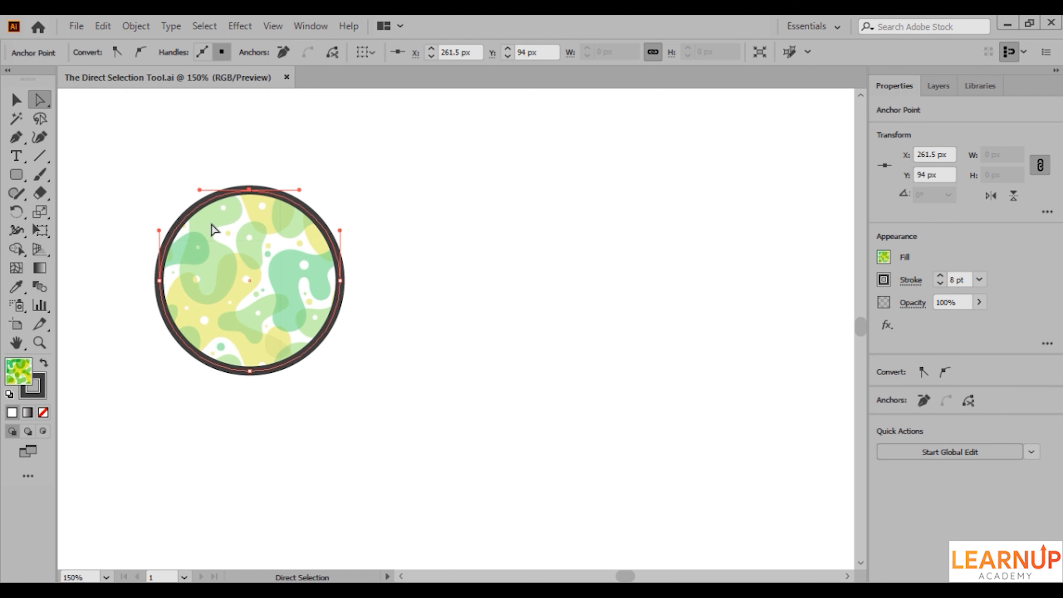
left_click_drag(189, 228, 199, 235)
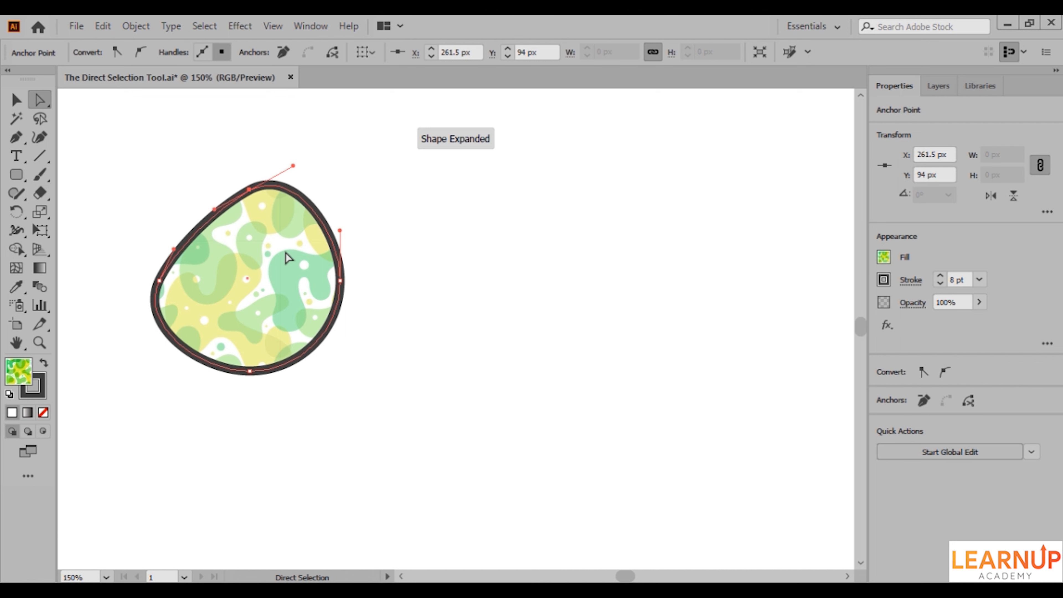
left_click_drag(326, 224, 303, 253)
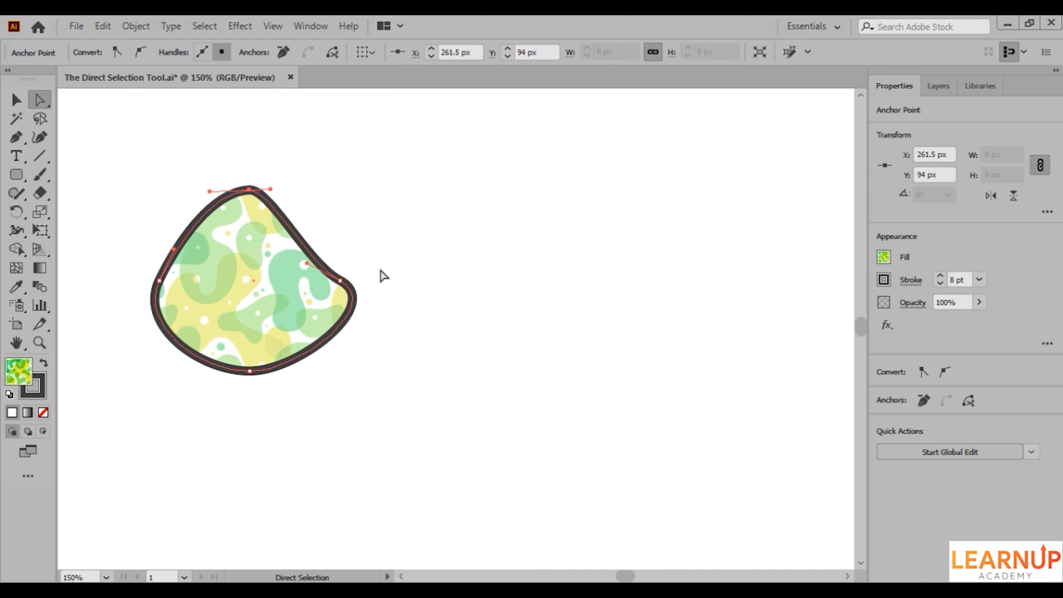
Undo the reshaping of the circle's two upper segments.
key("ctrl+z")
key("ctrl+z")
key("ctrl+z")
key("ctrl+z")
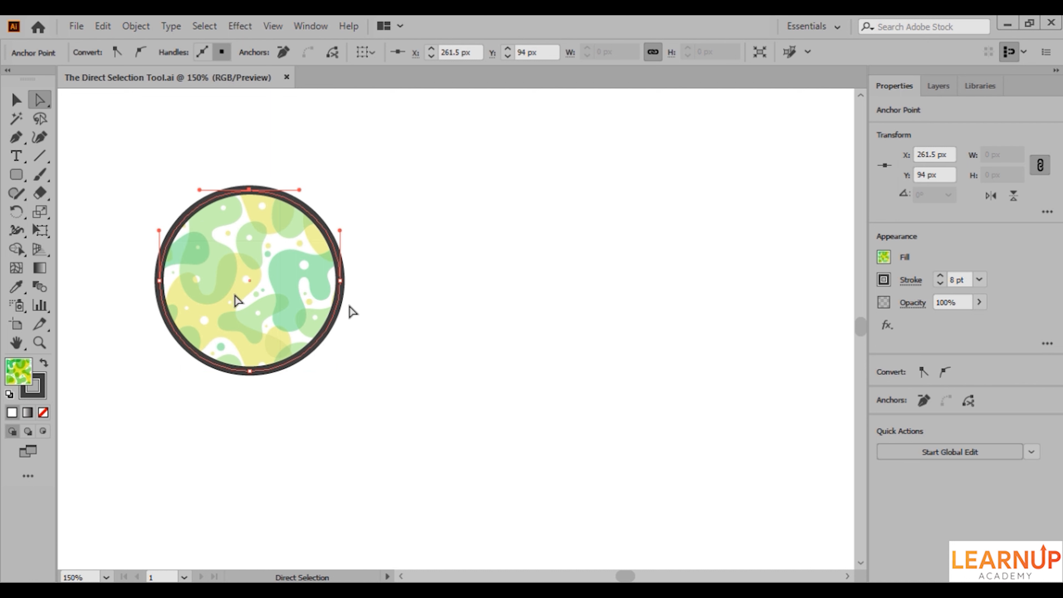
Select only the circle's upper-left segment and nudge it repeatedly left and up to bulge that side outward.
left_click_drag(177, 193, 208, 235)
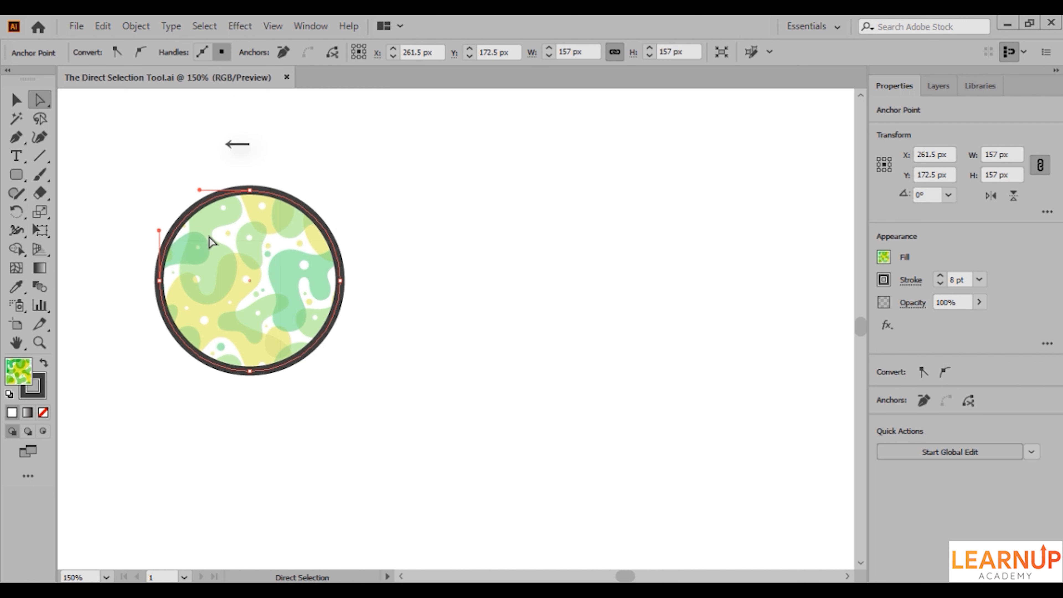
key("Left")
key("Left")
key("Left")
key("Left")
key("Left")
key("Up")
key("Up")
key("Up")
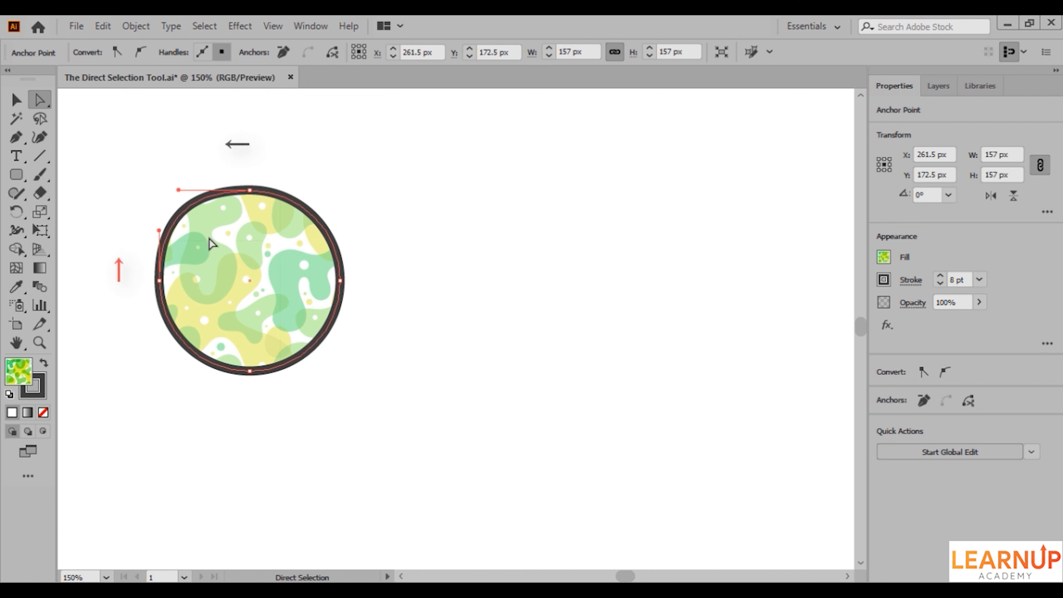
key("Up")
key("Up")
key("Left")
key("Left")
key("Left")
key("Up")
key("Up")
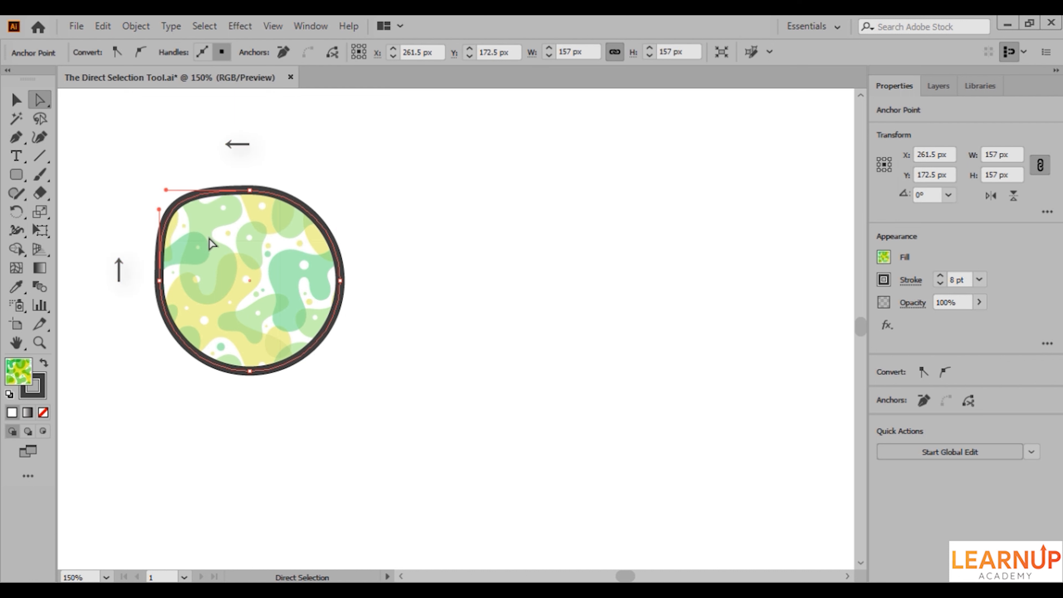
key("Up")
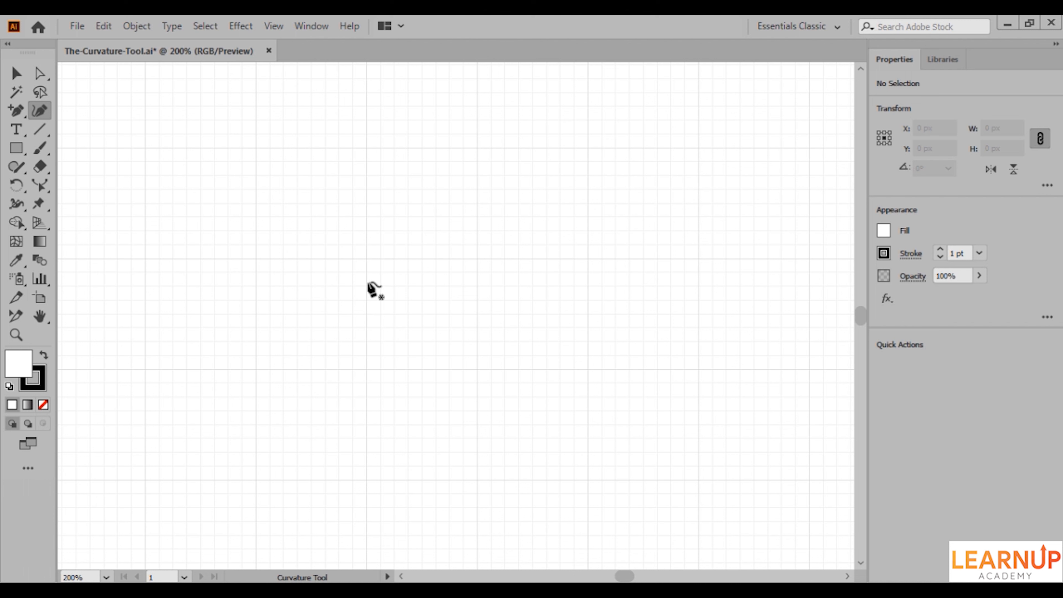
Draw an open three-anchor arch about 145 px wide and 36 px tall with the Curvature tool.
left_click(366, 259)
left_click(478, 204)
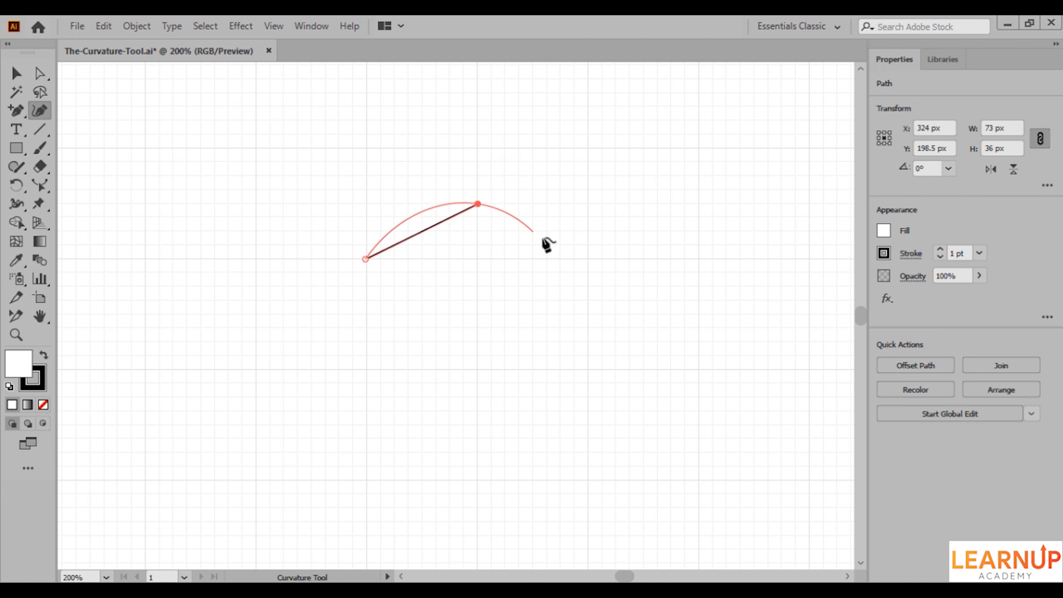
left_click(589, 259)
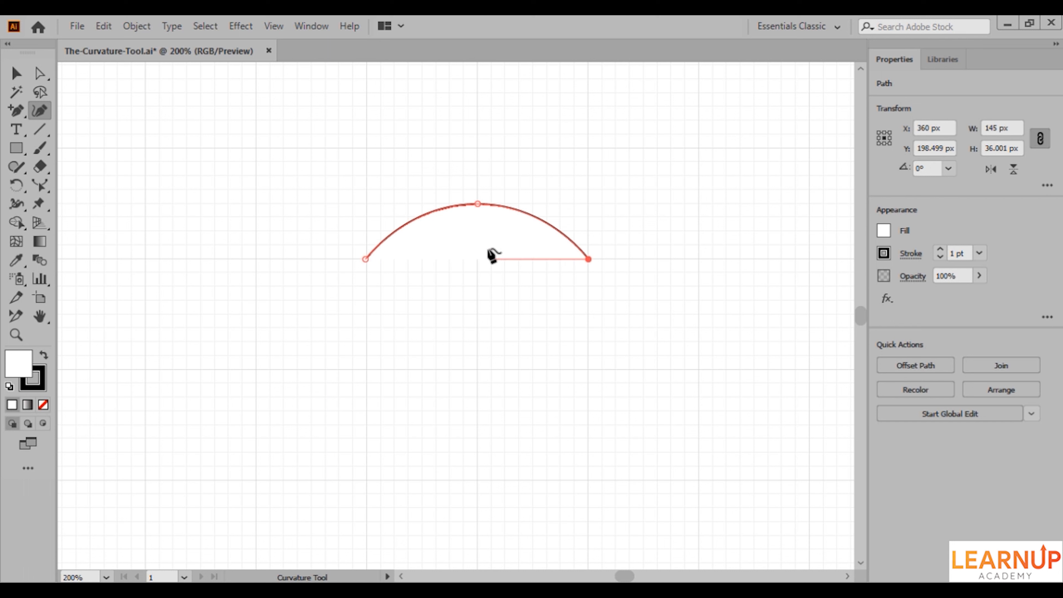
Toggle the arch's middle anchor repeatedly between corner and smooth, leaving it smooth.
left_click(477, 204, "alt")
left_click(478, 204, "alt")
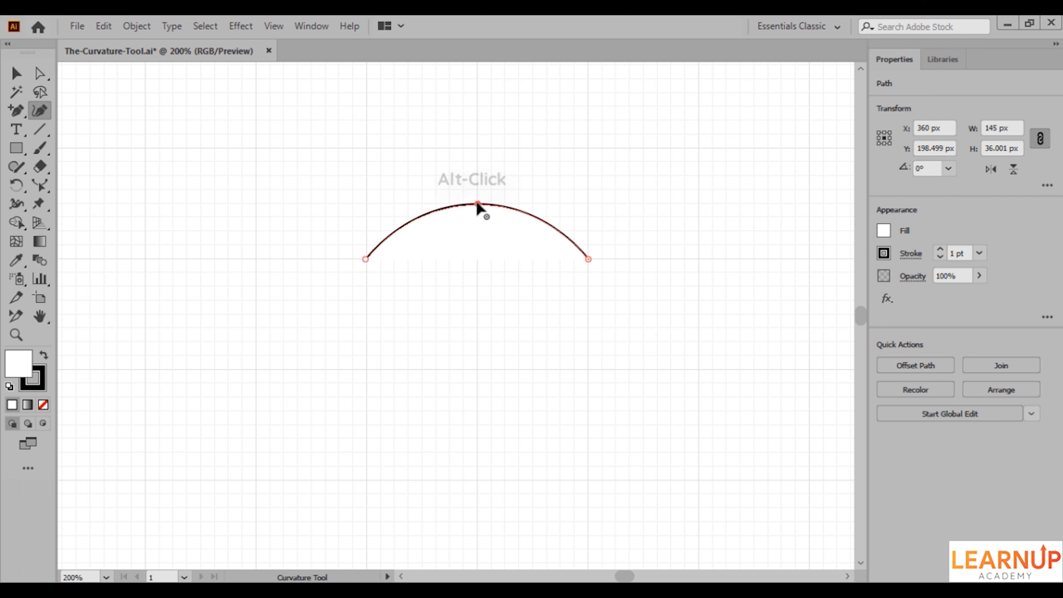
left_click(478, 204, "alt")
left_click(478, 204, "alt")
left_click(478, 204, "alt")
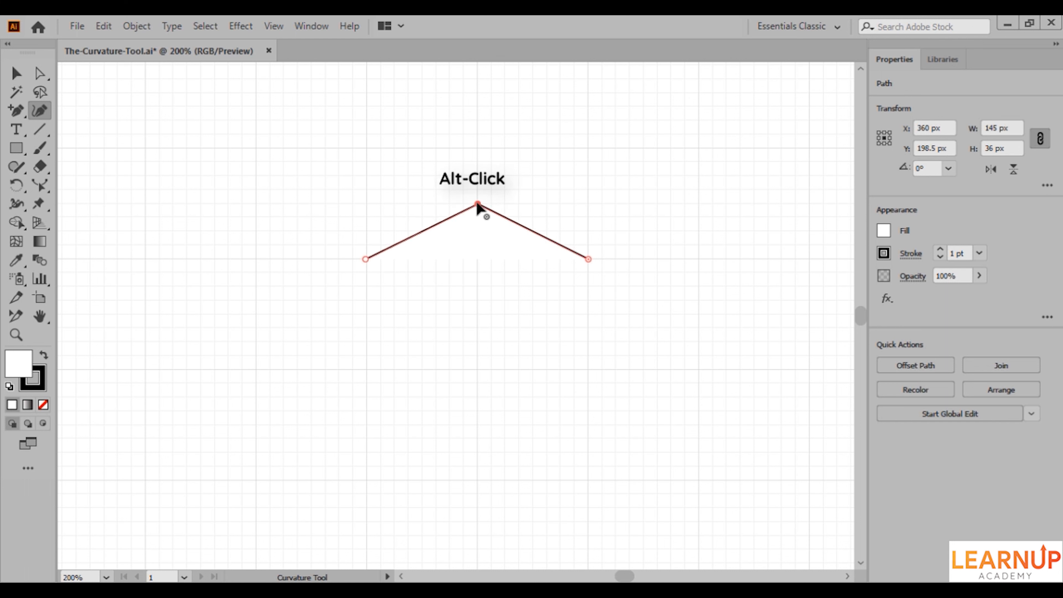
left_click(477, 204, "alt")
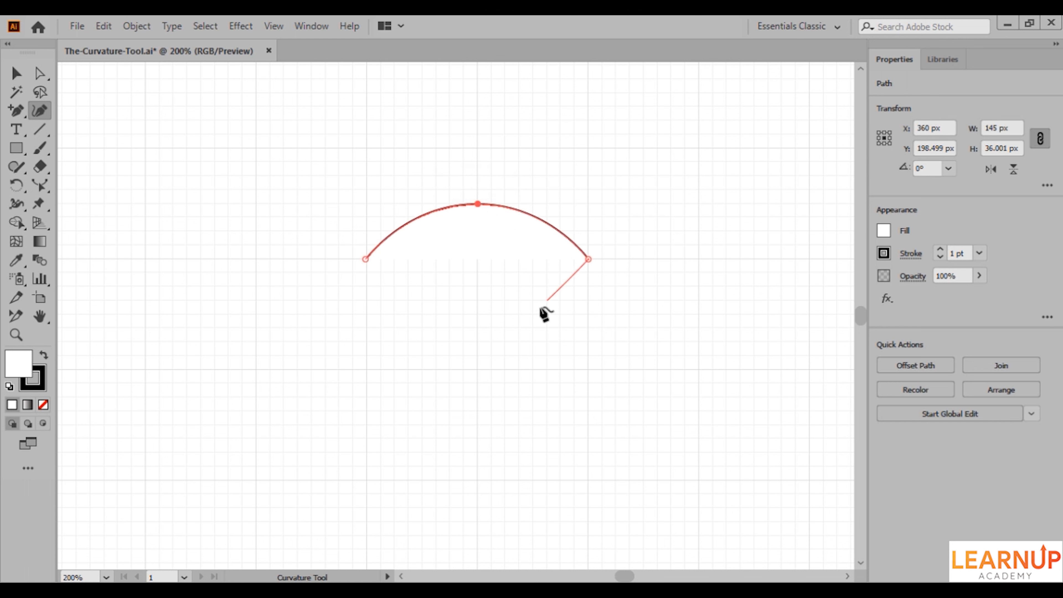
Close the arch with straight sides meeting at a corner anchor below its center, and raise the top anchor to make the shape about 135 px tall.
left_click(477, 370)
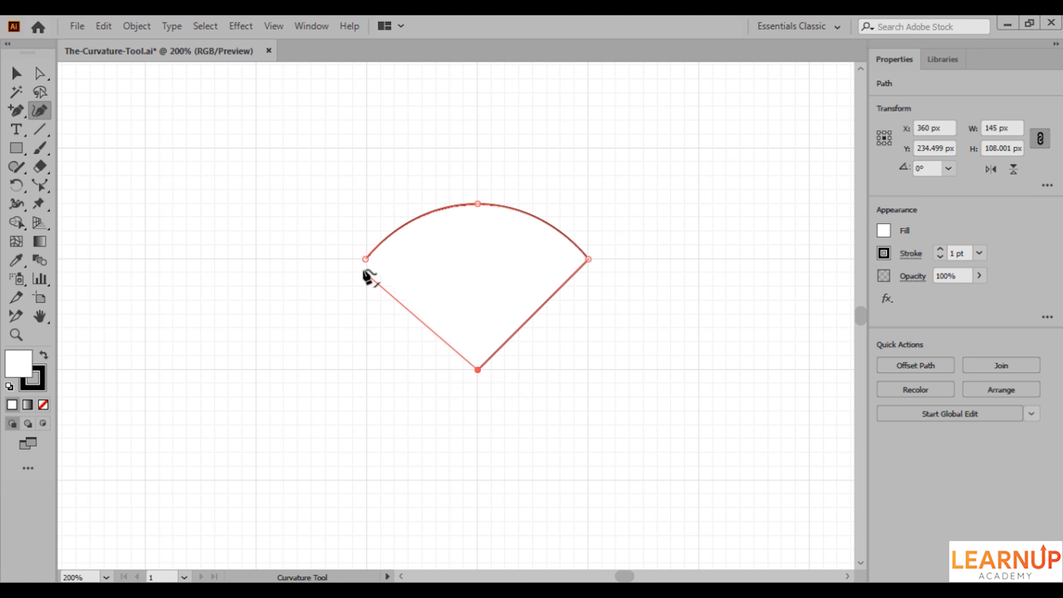
left_click(366, 259, "alt")
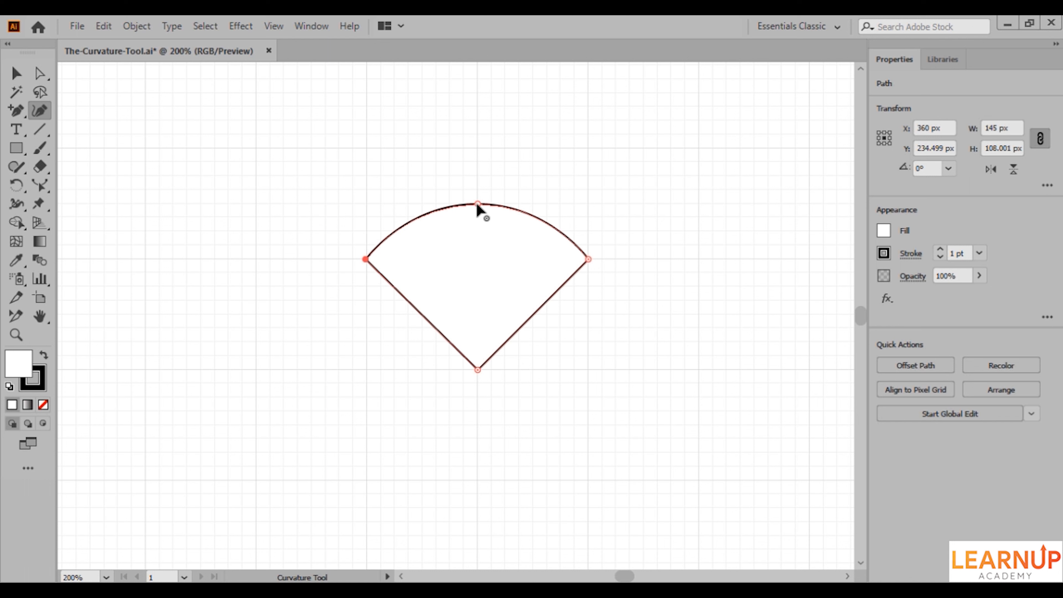
left_click_drag(479, 202, 478, 163)
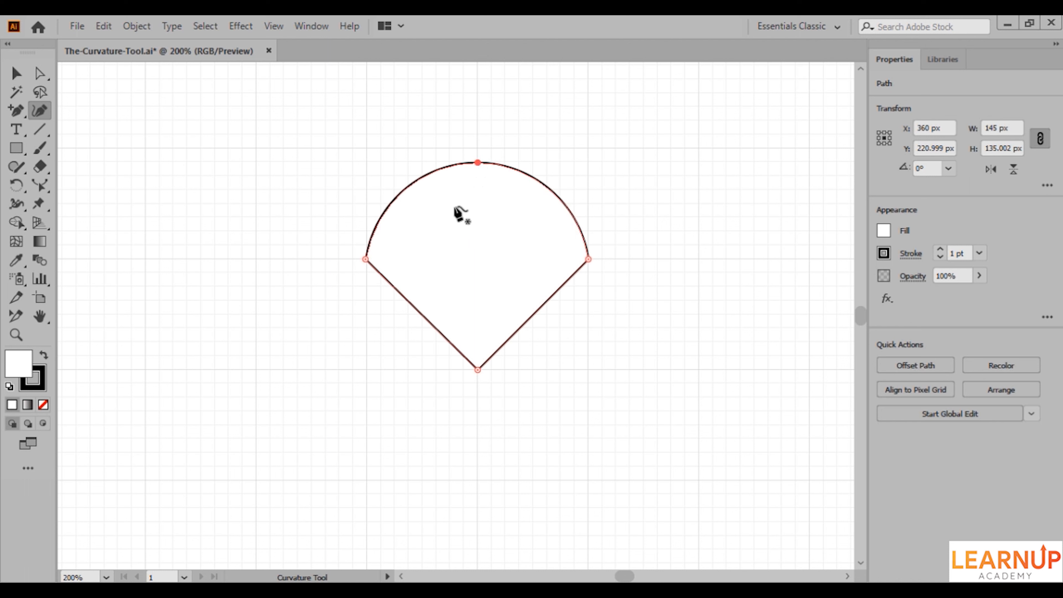
Pull new anchors outward from the two upper curves and convert the top middle anchor to a corner to form a heart.
left_click_drag(408, 190, 365, 148)
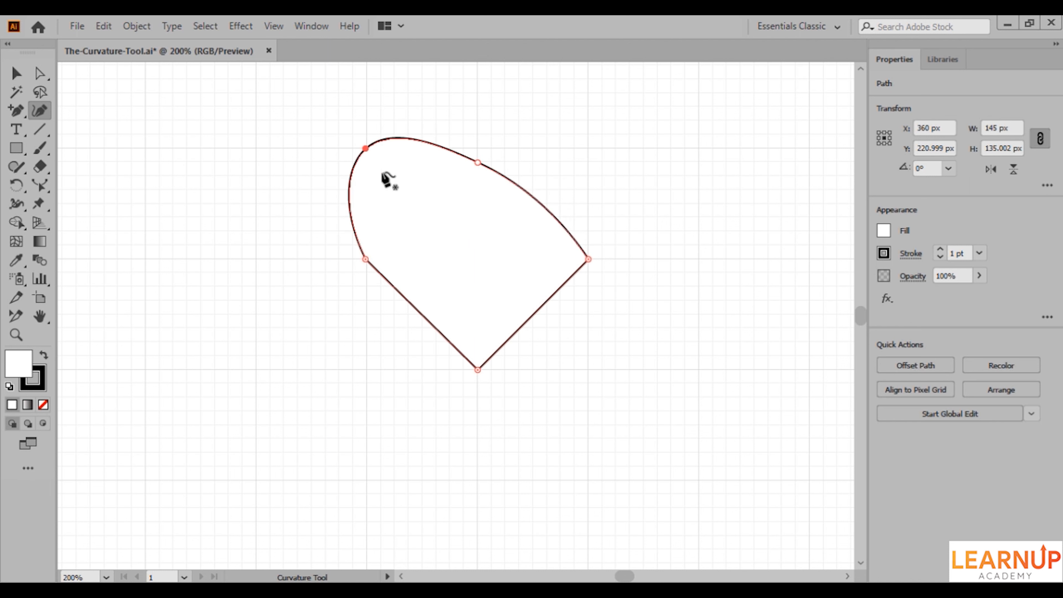
left_click_drag(548, 212, 588, 148)
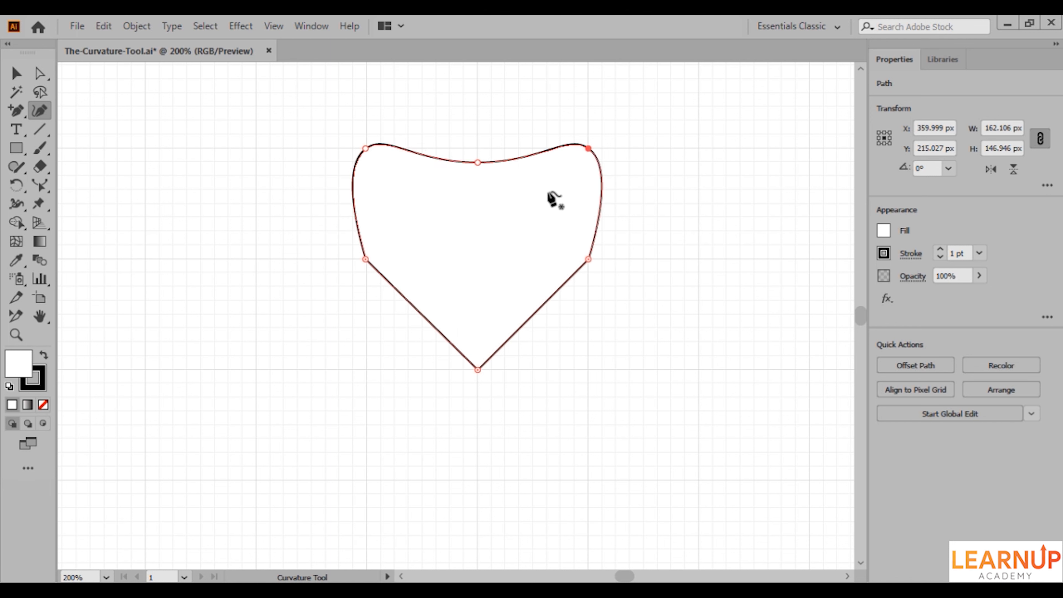
double_click(478, 163)
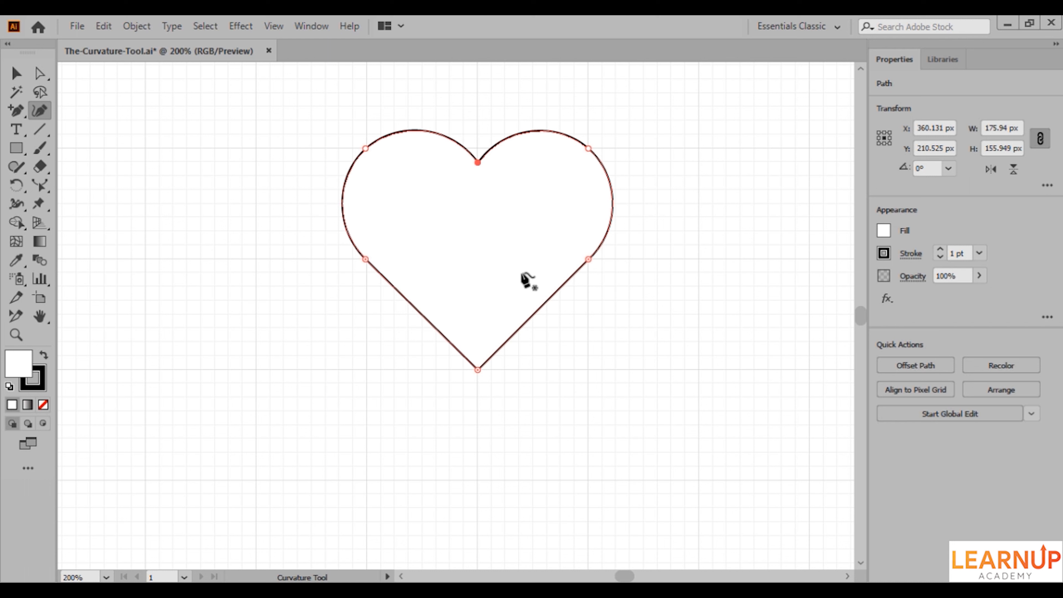
Delete the heart's upper-right anchor and the corner anchor on its right side.
left_click(589, 149)
key("Delete")
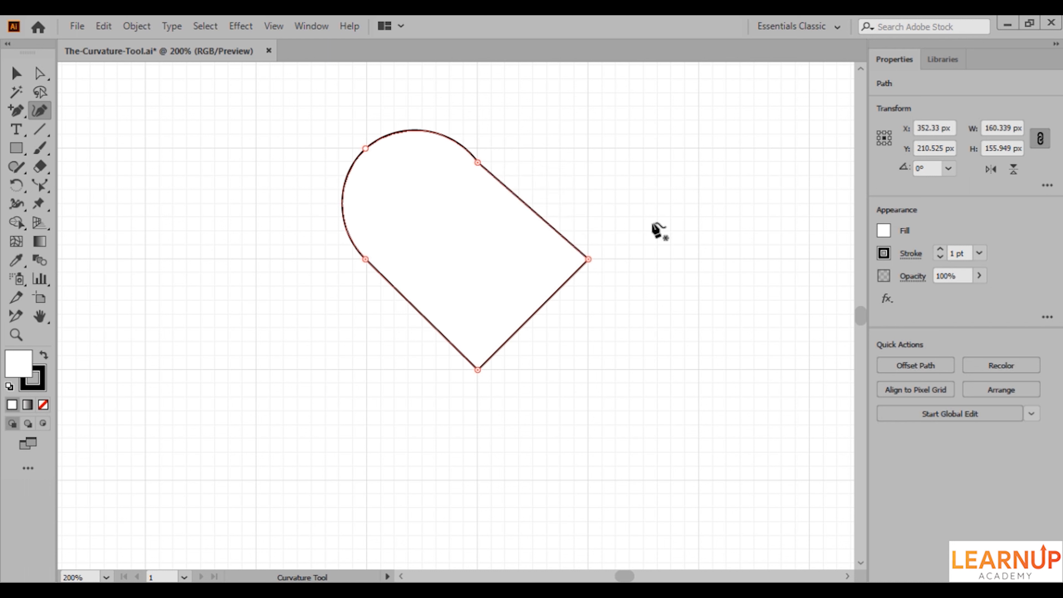
left_click(589, 261)
key("Delete")
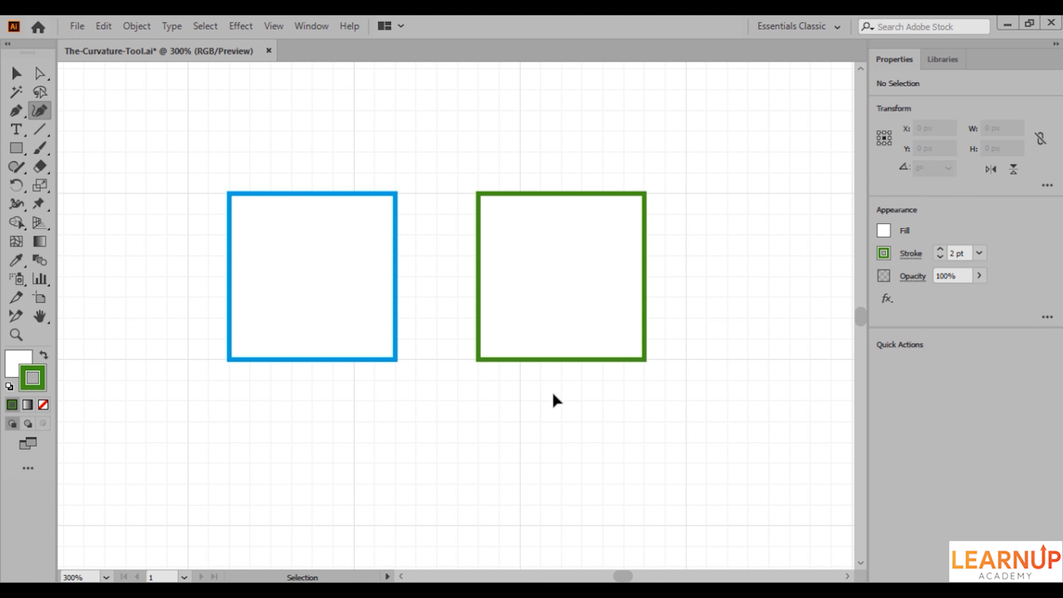
Select the green square and run the A_Points_Index_Display script on it.
left_click(516, 260, "ctrl")
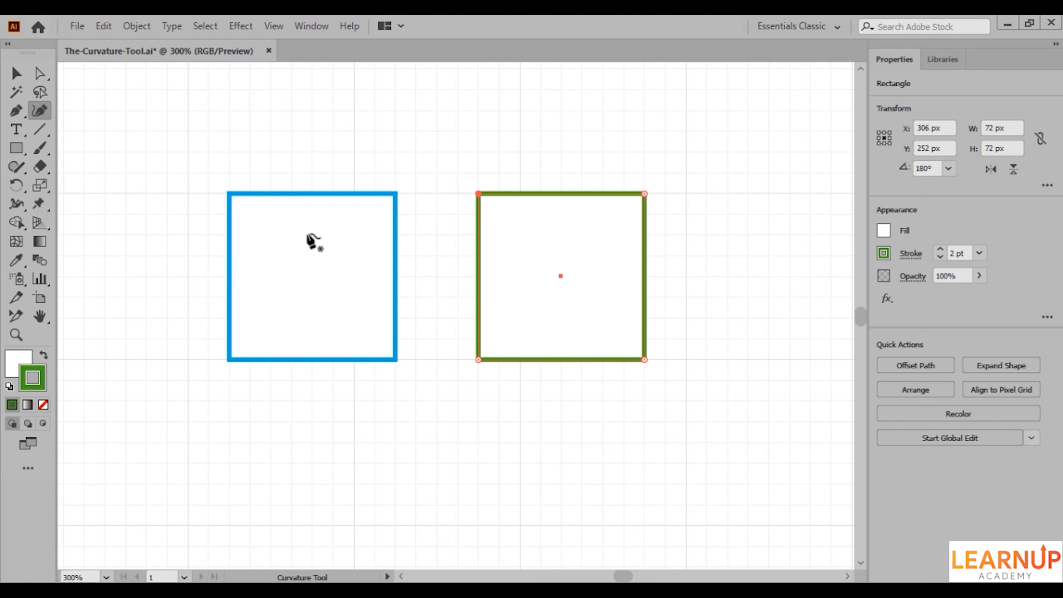
left_click(77, 26)
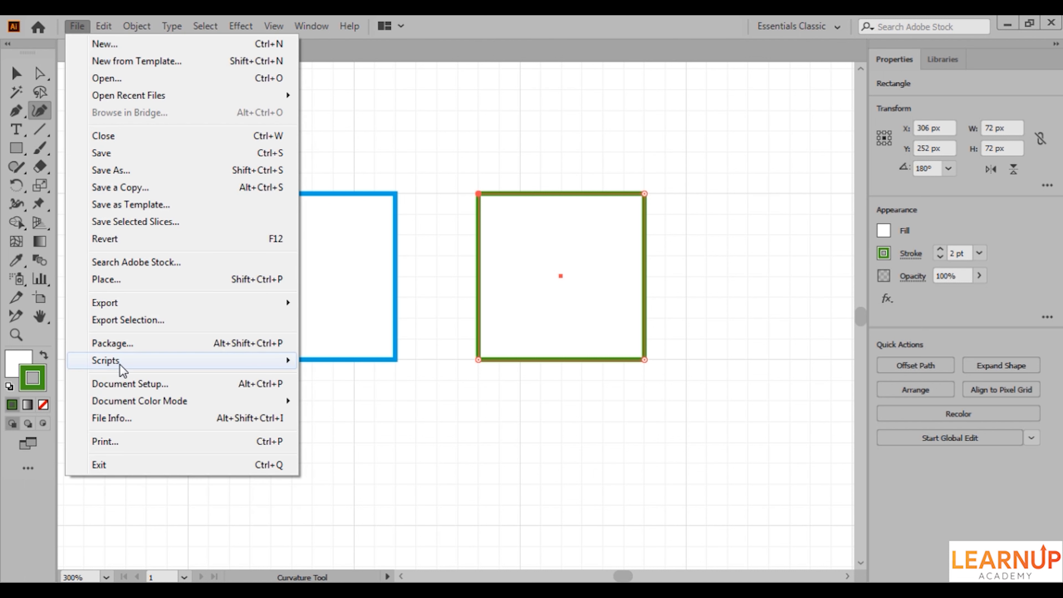
mouse_move(122, 370)
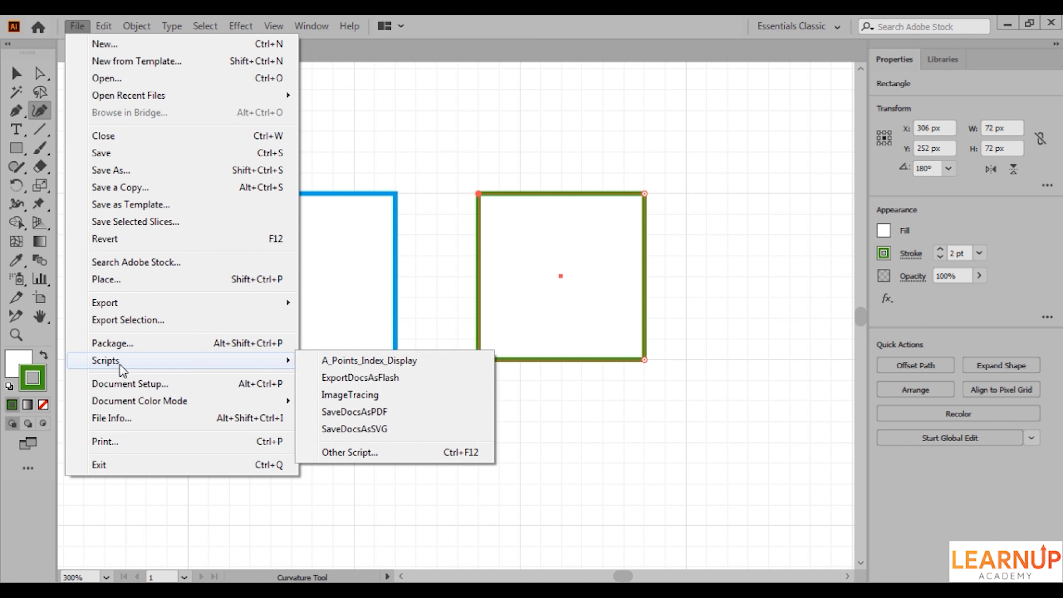
left_click(393, 361)
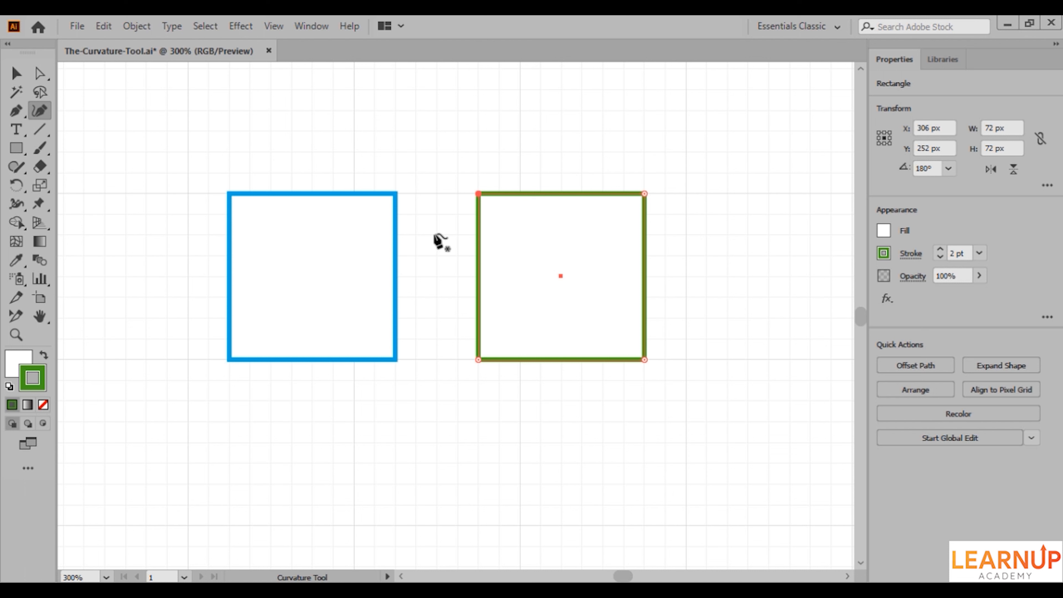
Connect the blue square to the selected green square from its upper-right corner, undo that, and retry from the blue square's lower-right corner.
left_click(395, 194)
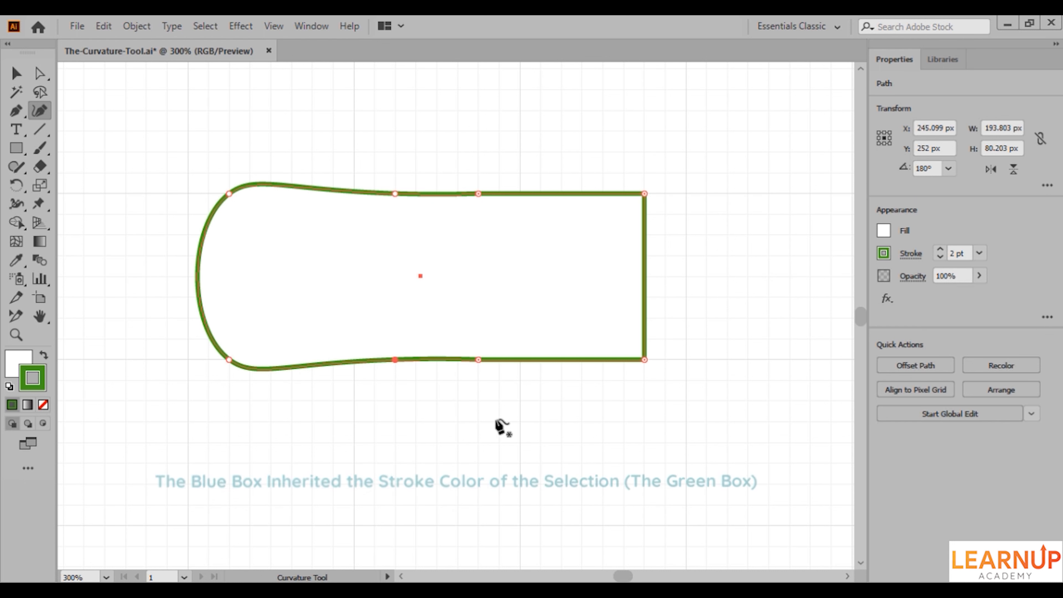
key("v")
key("ctrl+z")
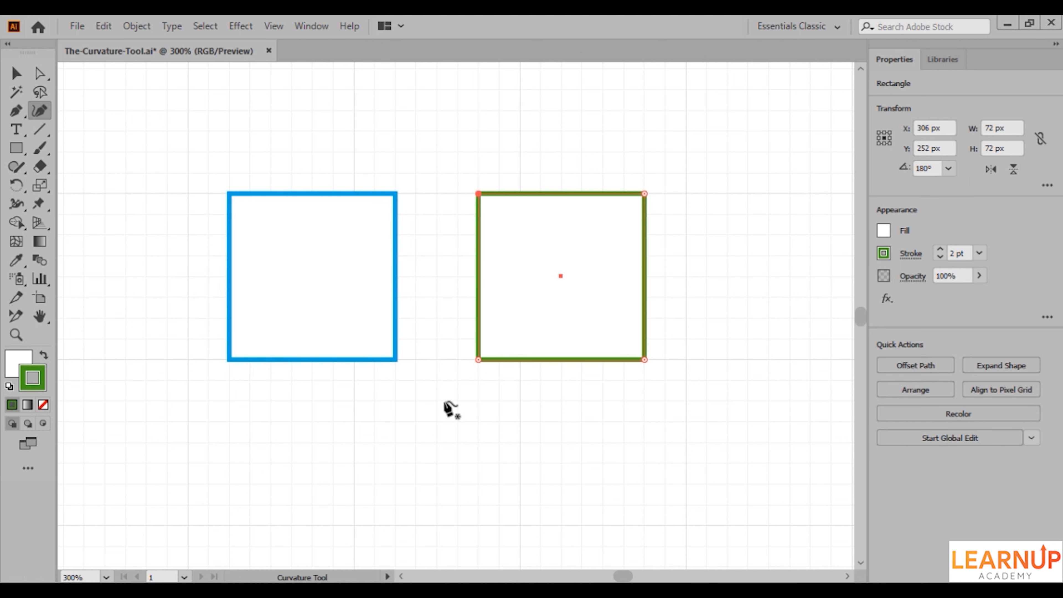
left_click(395, 360)
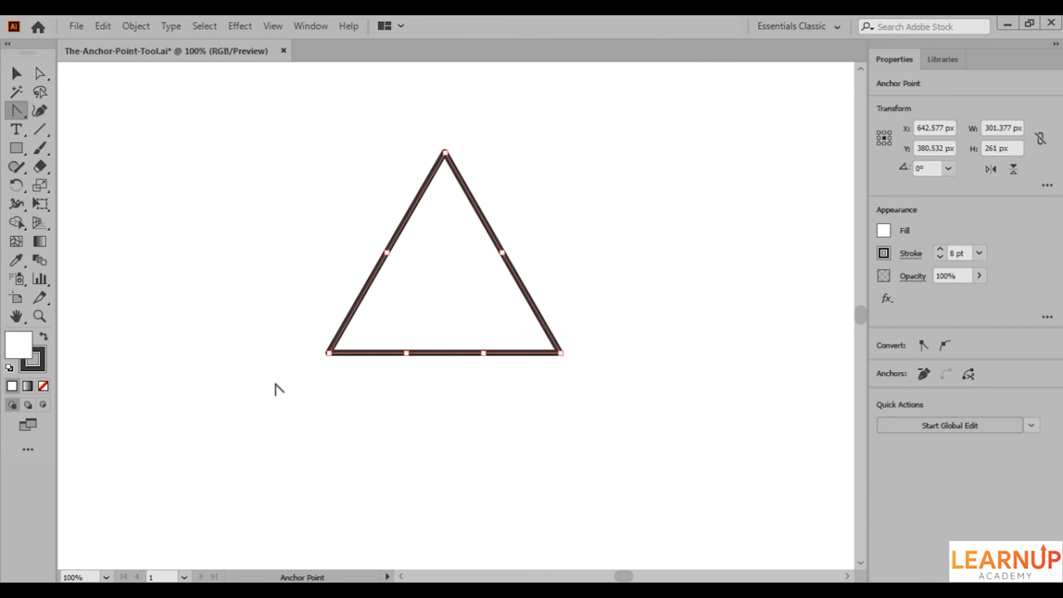
With the Anchor Point tool, pull horizontal handles from the triangle's top anchor and convert it back to a corner, twice.
right_click(18, 106)
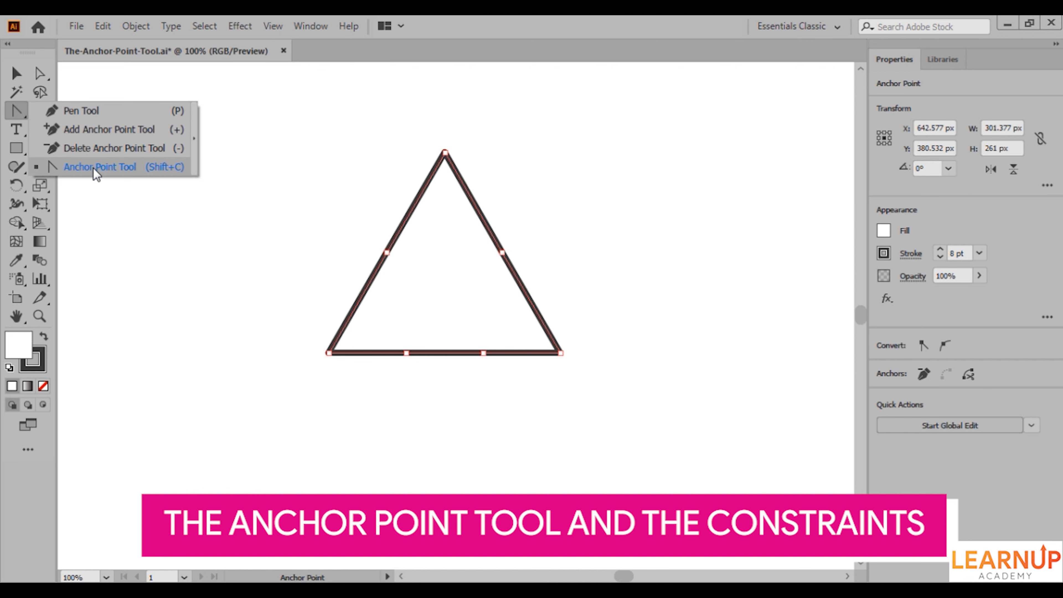
left_click(168, 167)
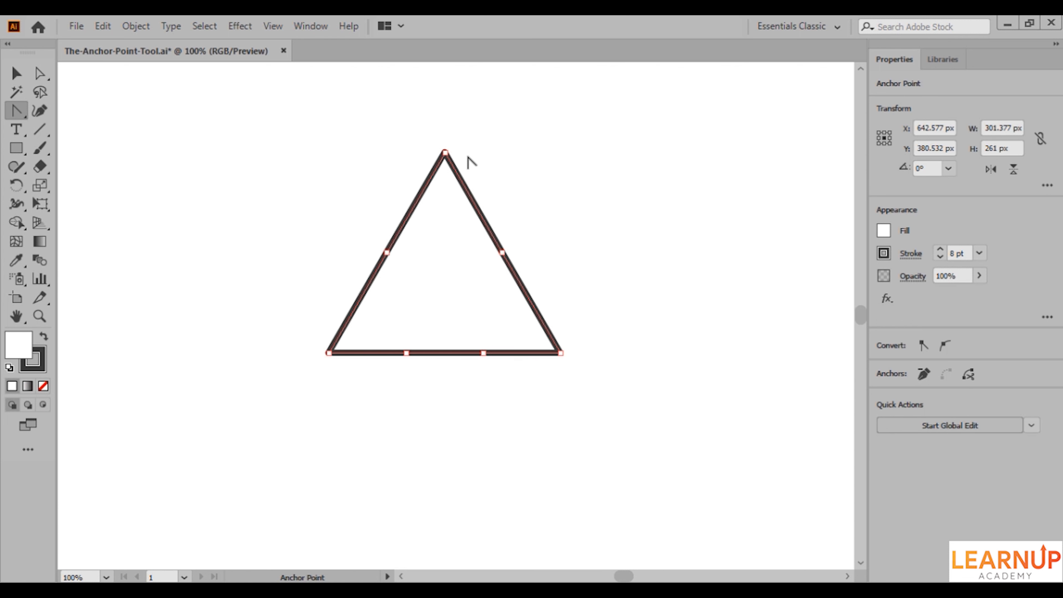
left_click_drag(445, 153, 393, 153)
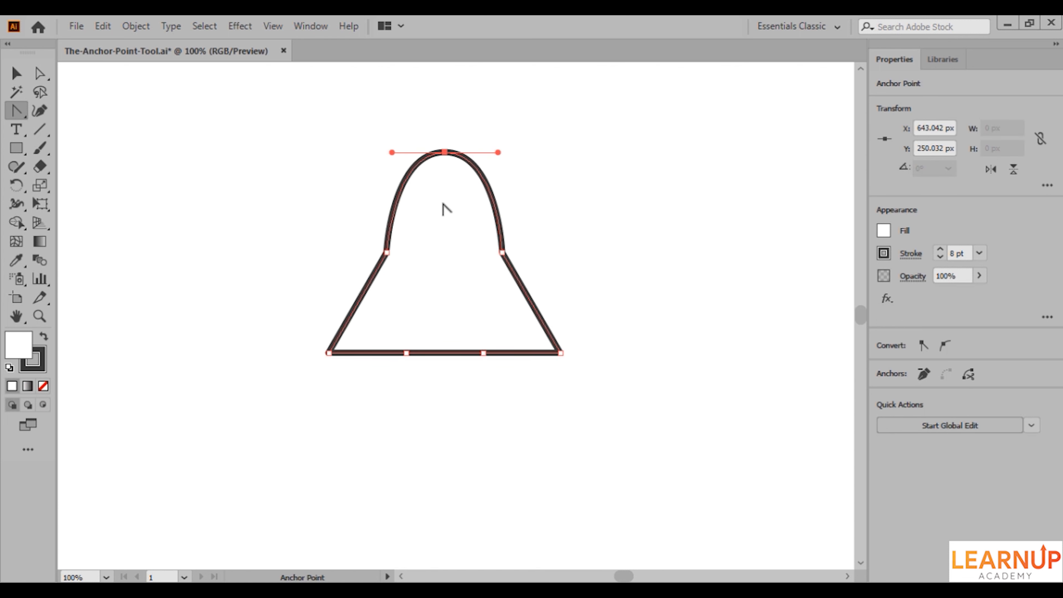
left_click(445, 153)
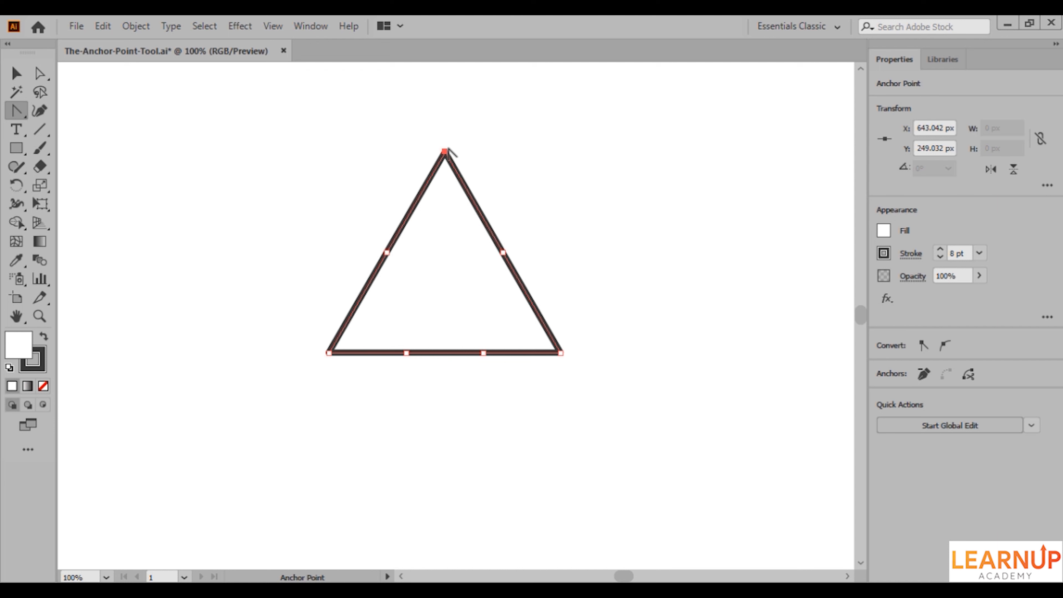
left_click_drag(445, 151, 397, 159)
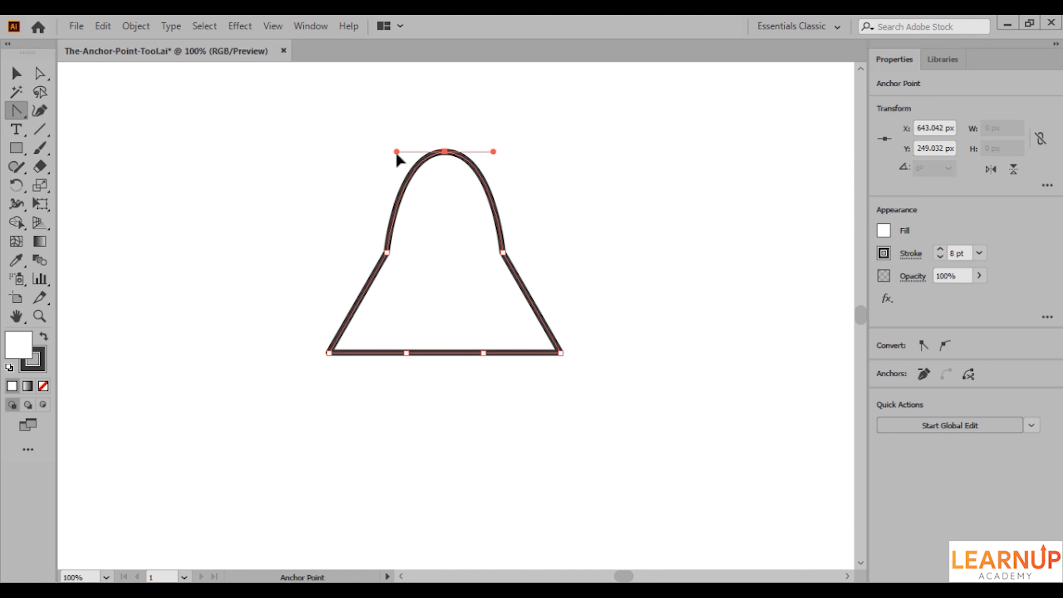
left_click(446, 152)
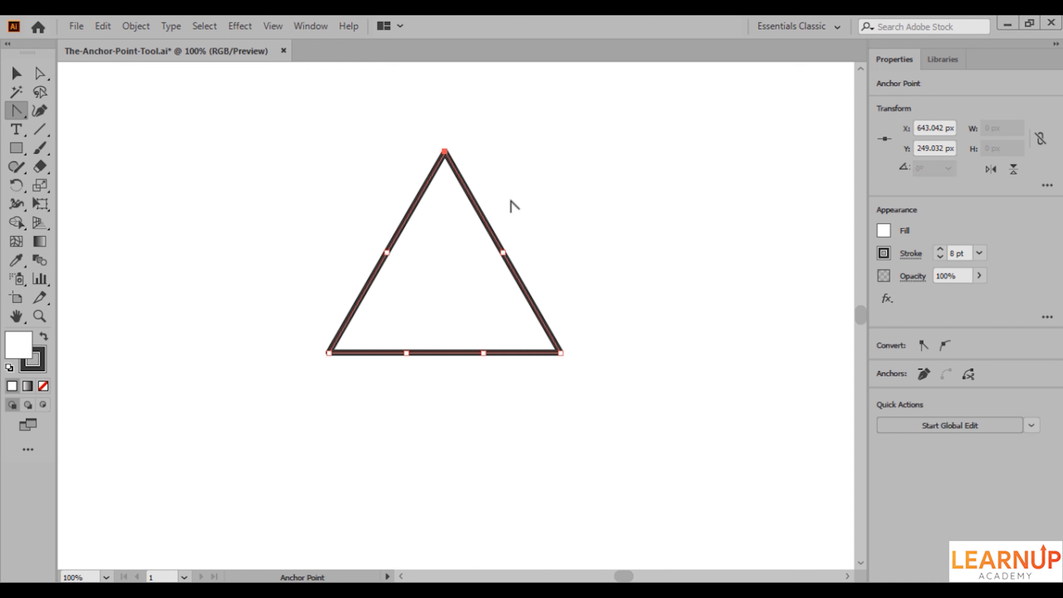
Undo the last corner conversion and retract the top anchor's right and left handles individually.
key("ctrl+z")
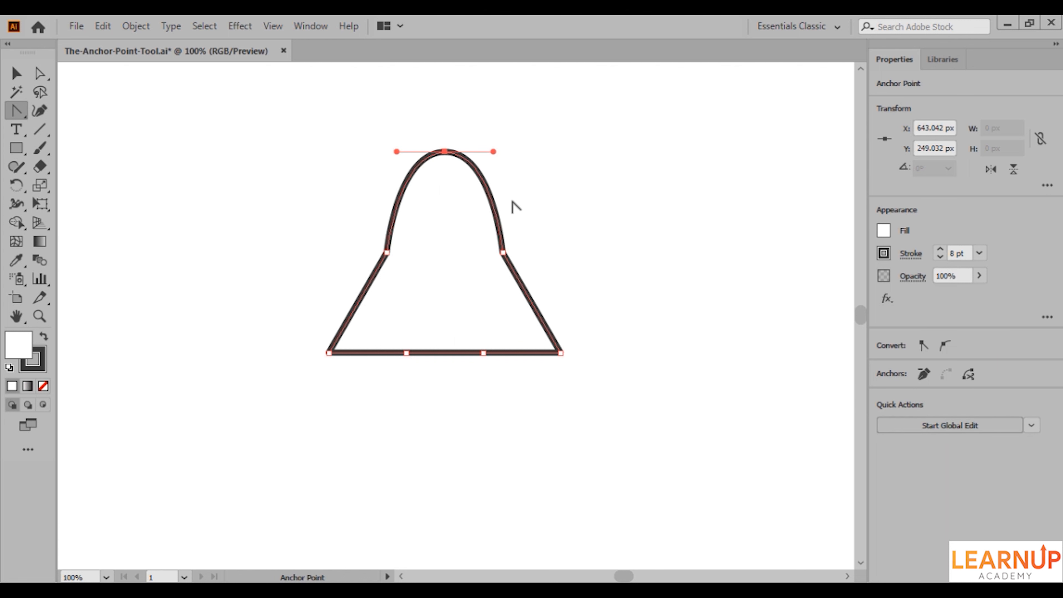
left_click(493, 152)
left_click(395, 149)
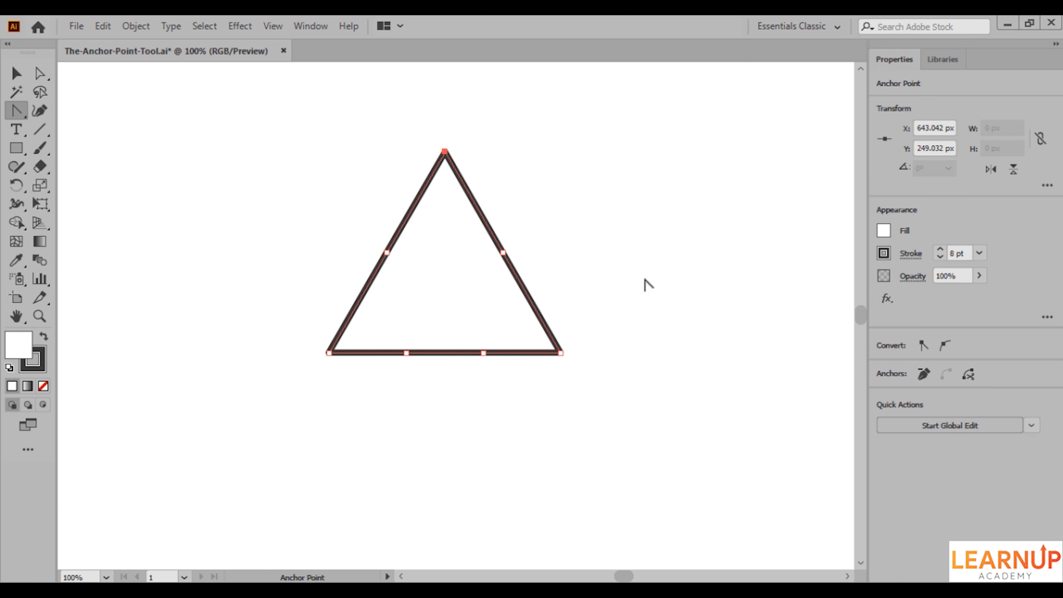
Alternate the triangle's top anchor between smooth and corner with the Convert options, leaving it smooth.
left_click(945, 347)
left_click(923, 347)
left_click(944, 347)
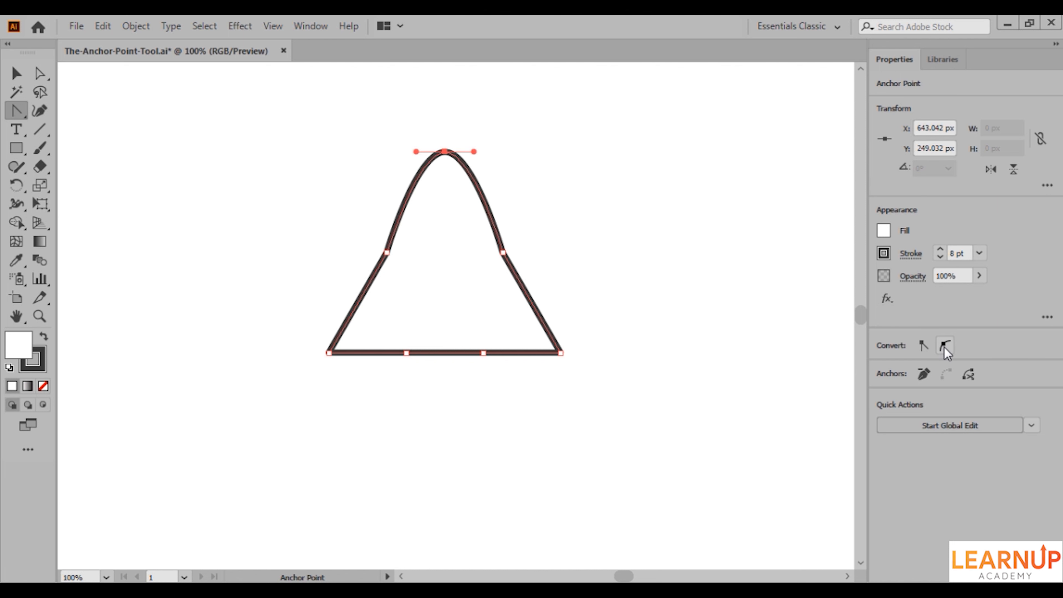
left_click(925, 347)
left_click(943, 347)
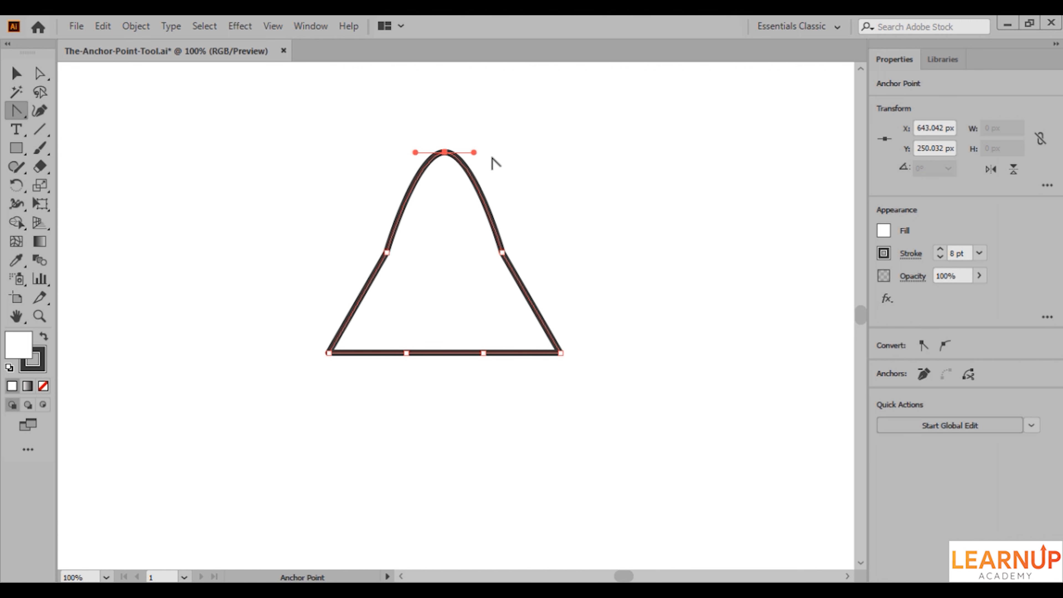
Lengthen the top anchor's right handle independently, and convert the anchor back to a corner with the Anchor Point tool.
left_click_drag(474, 152, 498, 158)
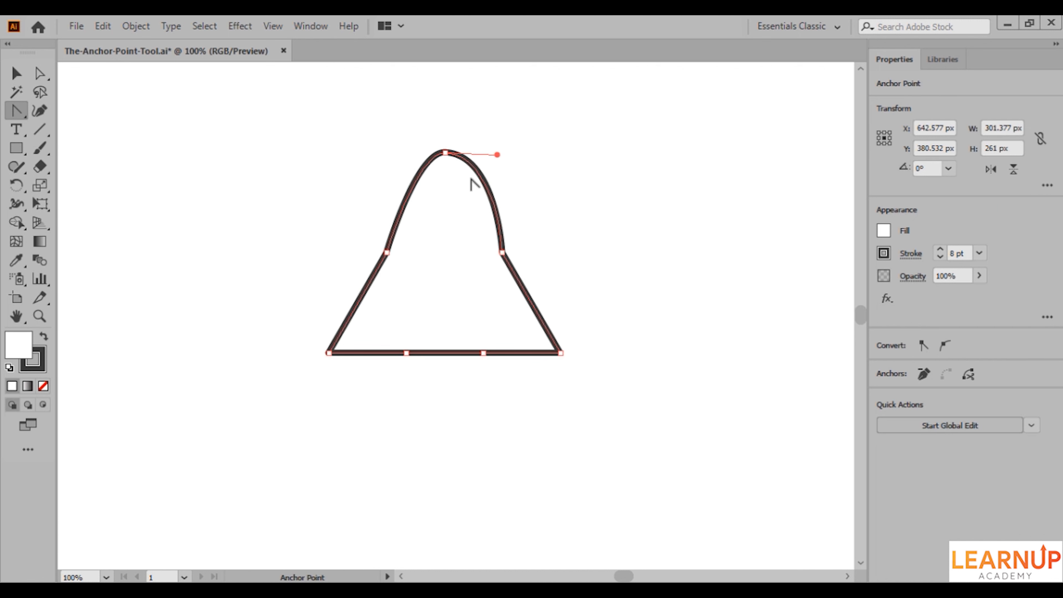
left_click(446, 152)
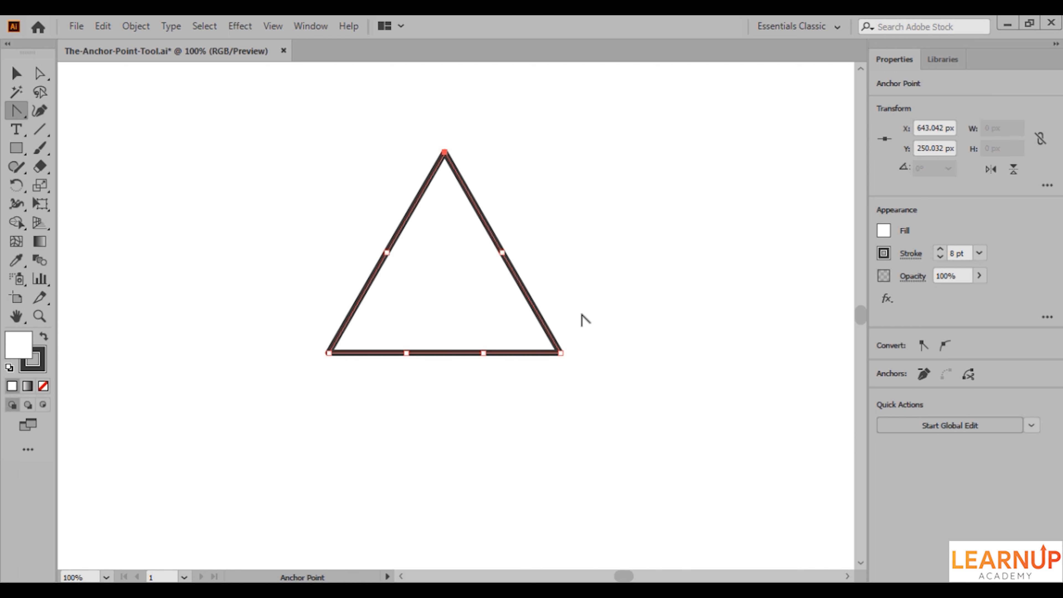
With the Anchor Point tool, bend the triangle's lower left and right side segments outward and the two outer base segments upward into arches.
mouse_move(363, 299)
left_mouse_down()
mouse_move(326, 254)
mouse_move(311, 337)
mouse_move(347, 299)
left_mouse_up()
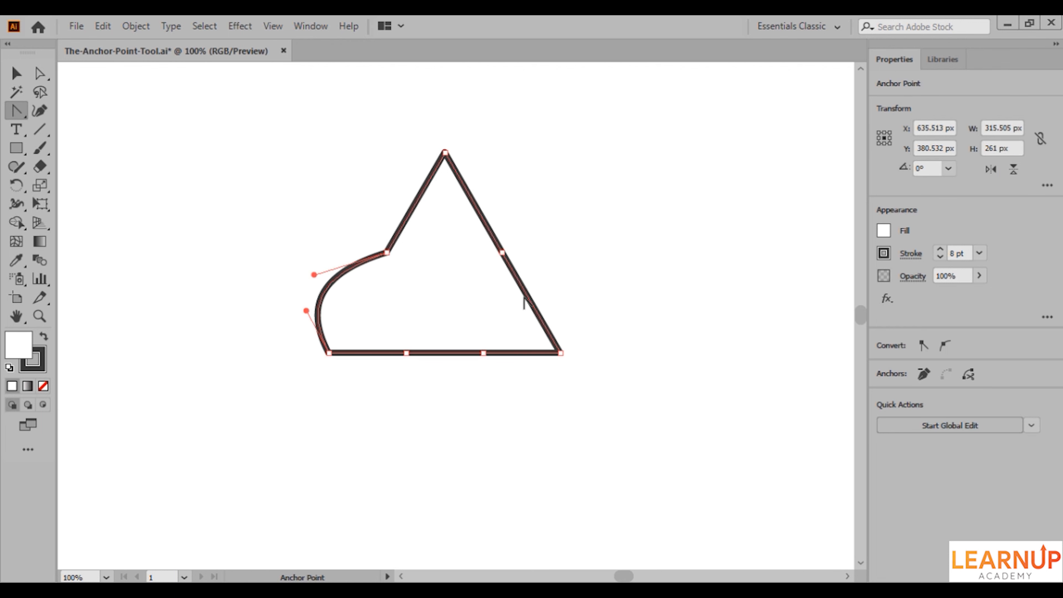
left_click_drag(524, 302, 570, 297)
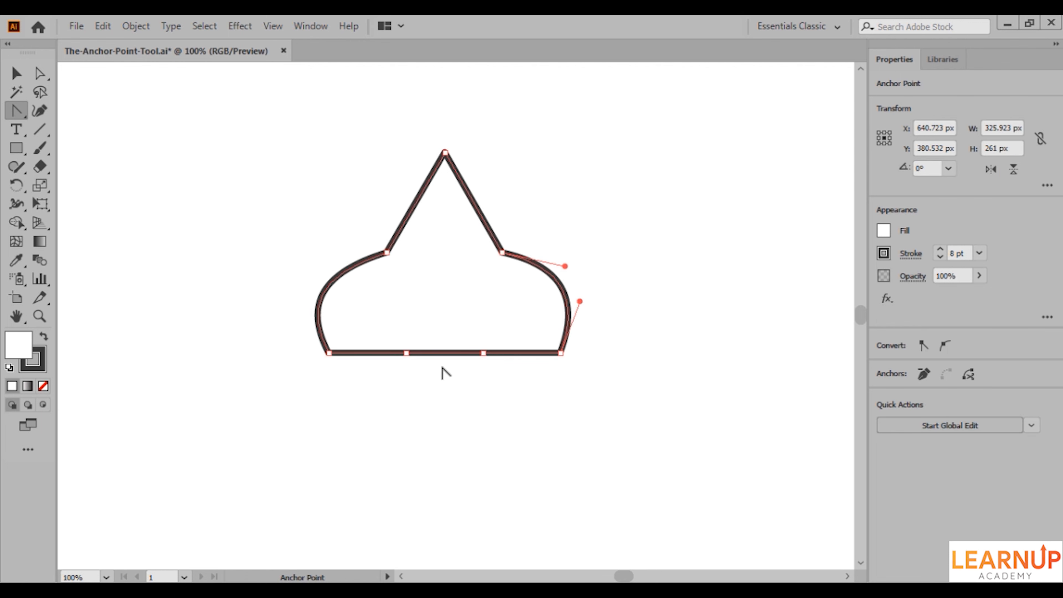
left_click_drag(376, 355, 383, 327)
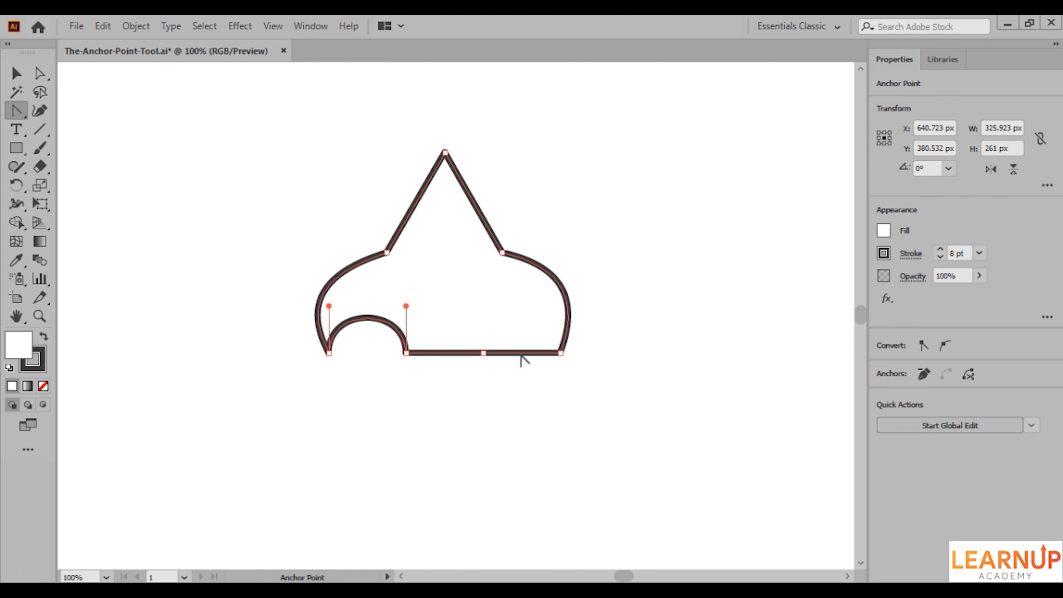
left_click_drag(520, 354, 521, 325)
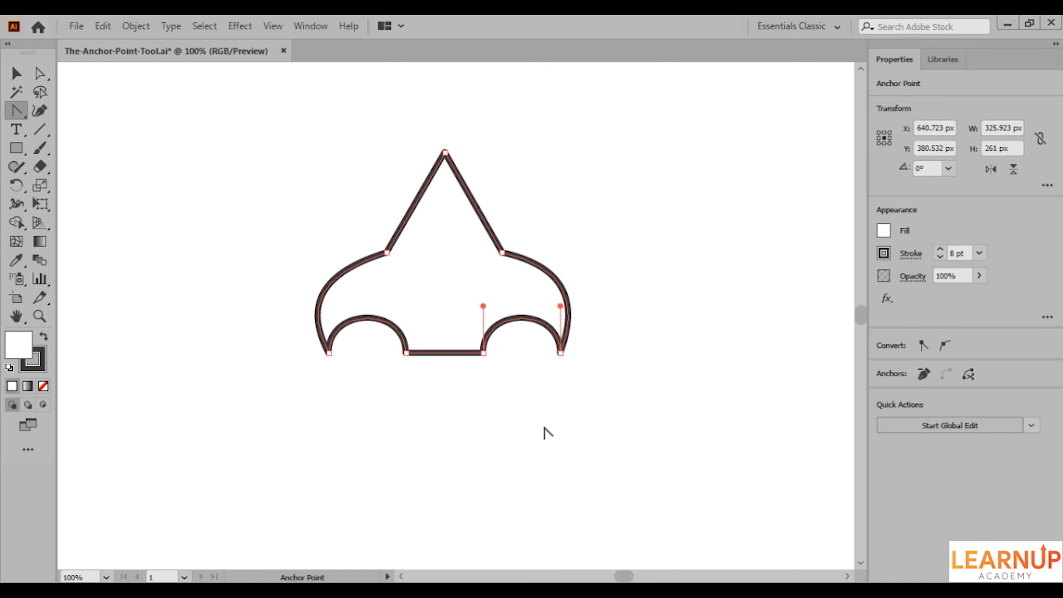
Enable Constrain Path Dragging on Segment Reshape in the Selection & Anchor Display preferences, and pull the shape's curved right segment outward.
key("ctrl+k")
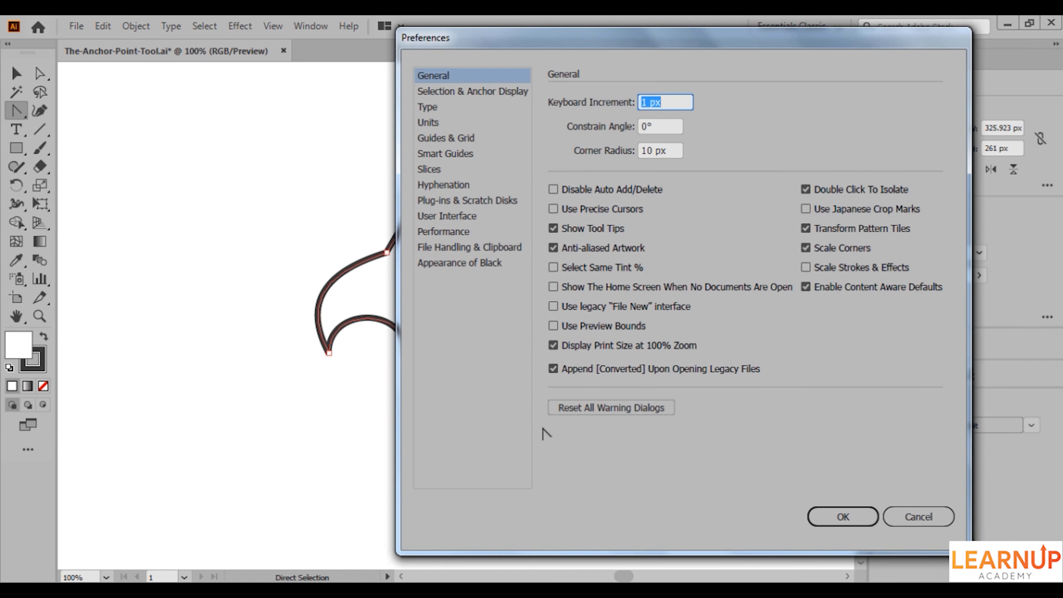
left_click(475, 94)
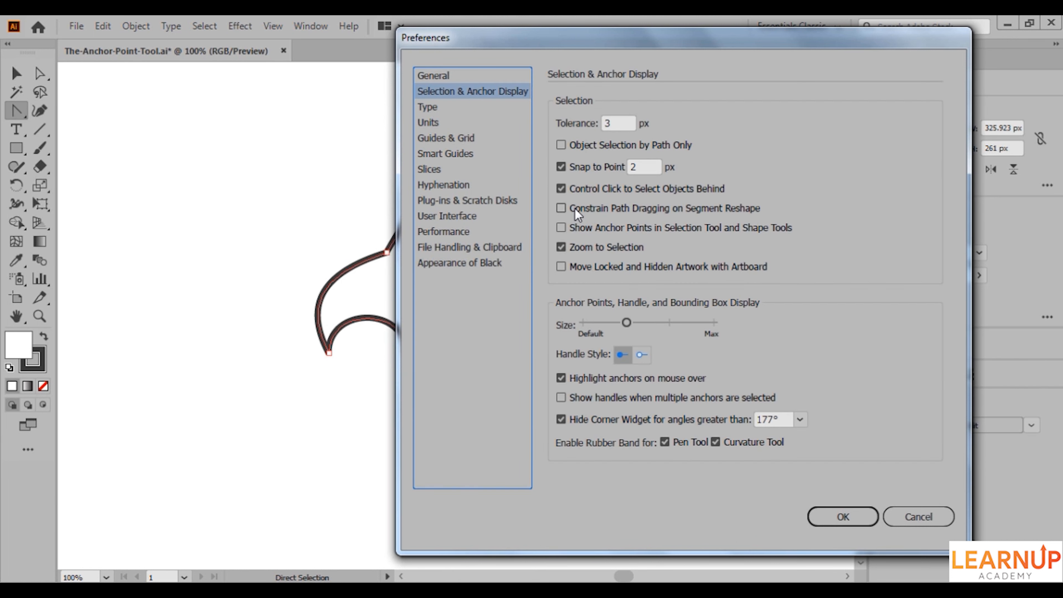
left_click(663, 209)
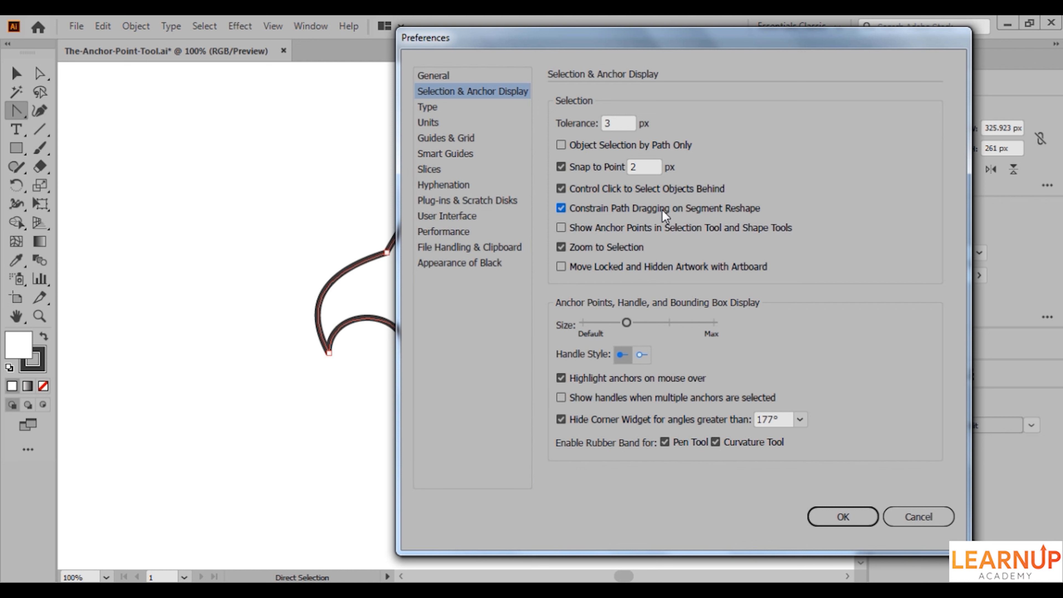
left_click(830, 517)
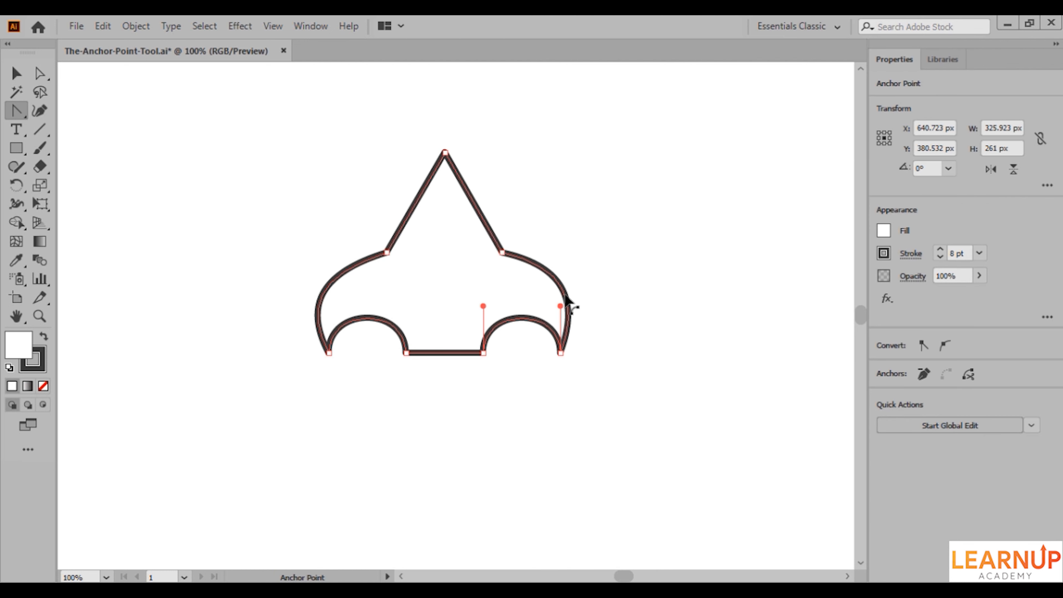
left_click_drag(566, 298, 586, 280)
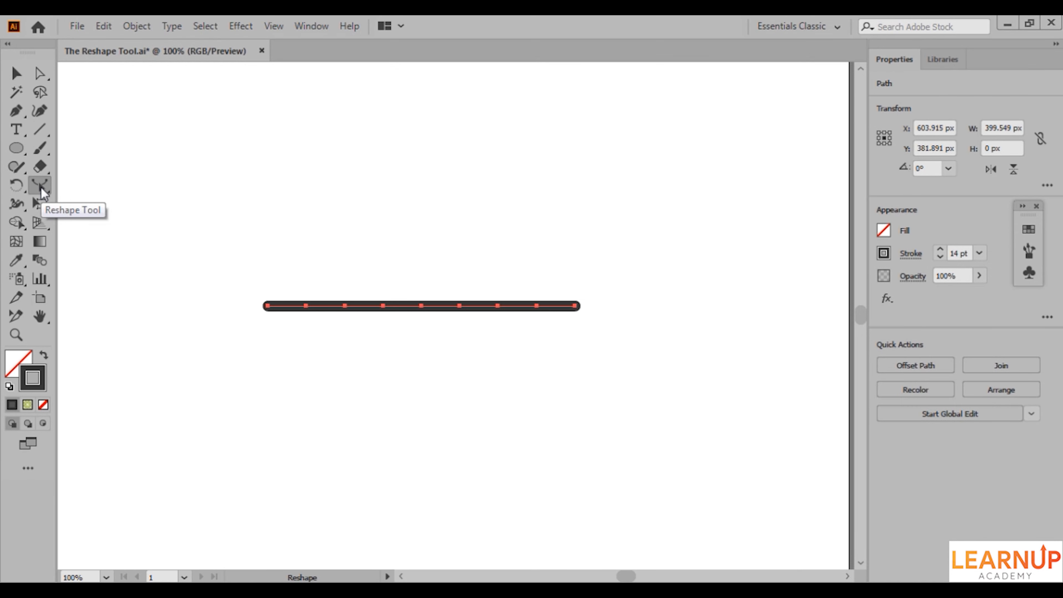
Try raising the straight line's four middle anchors together with direct selection, undoing each move.
left_click(39, 192)
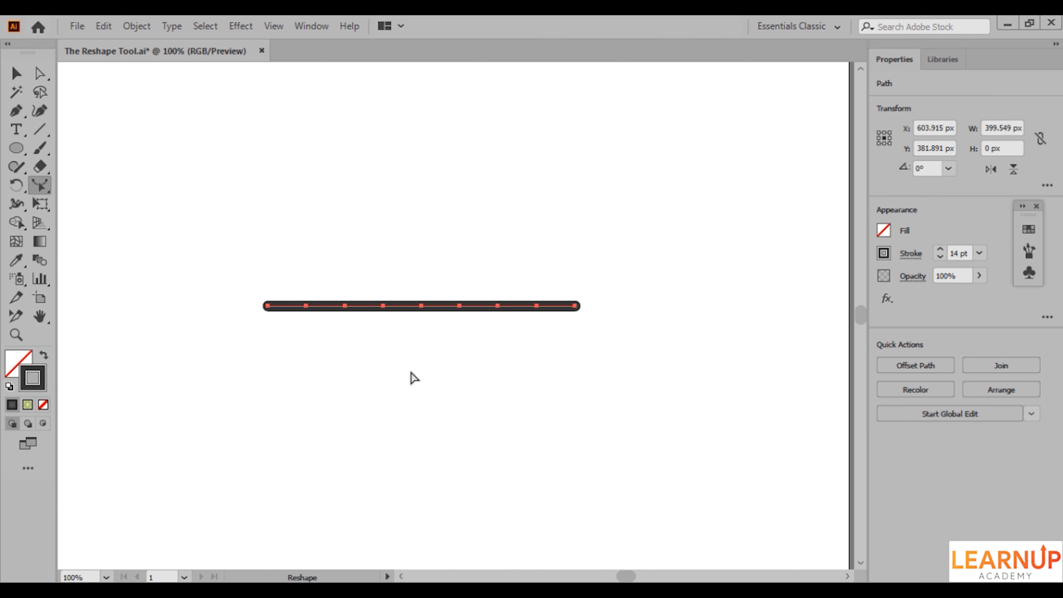
left_click_drag(333, 285, 484, 326)
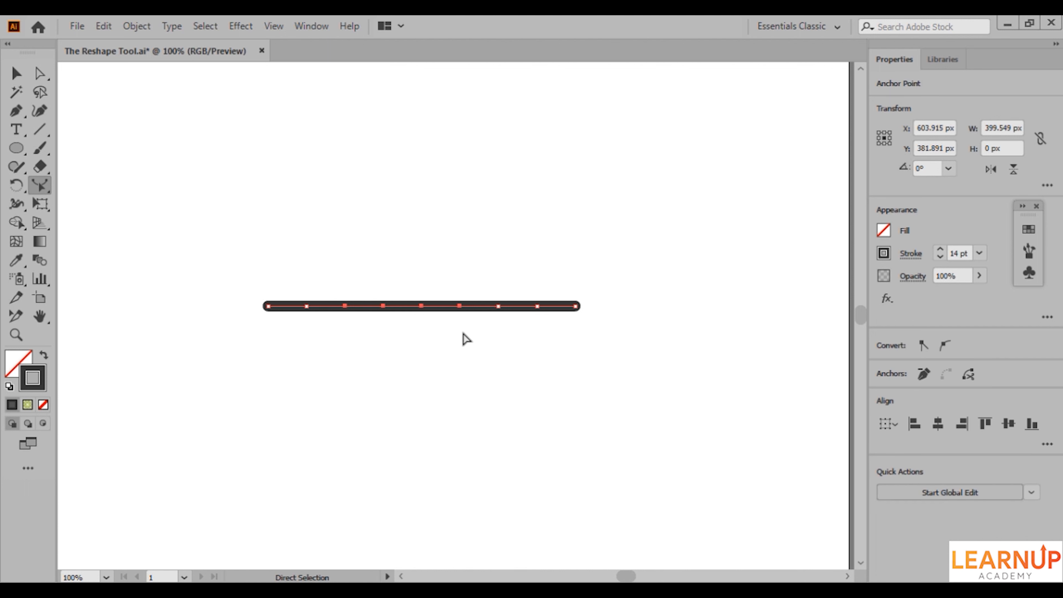
left_click_drag(459, 307, 459, 276)
key("ctrl+z")
left_click_drag(420, 306, 422, 279)
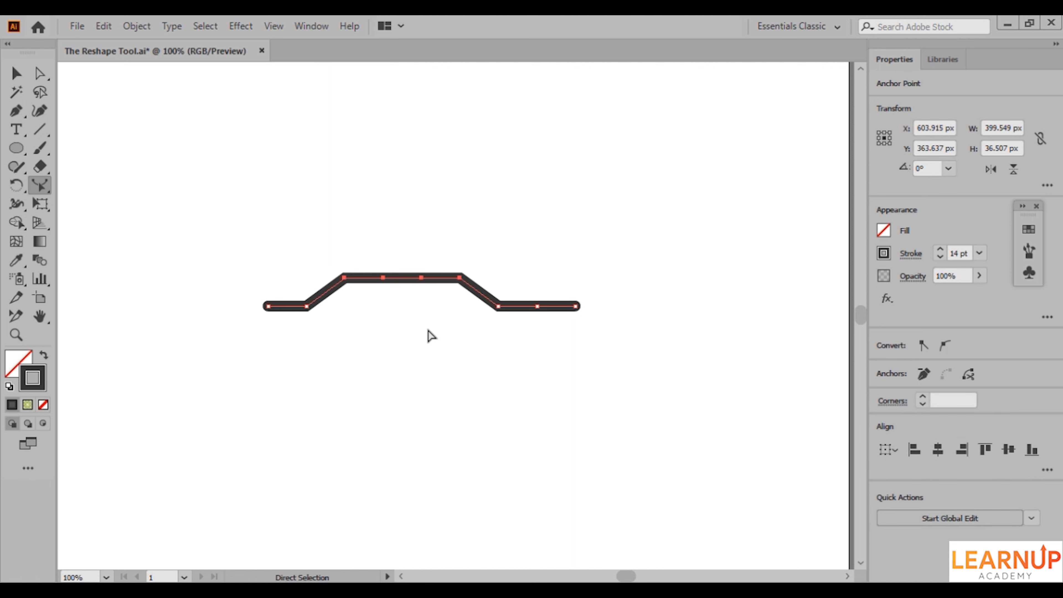
key("ctrl+z")
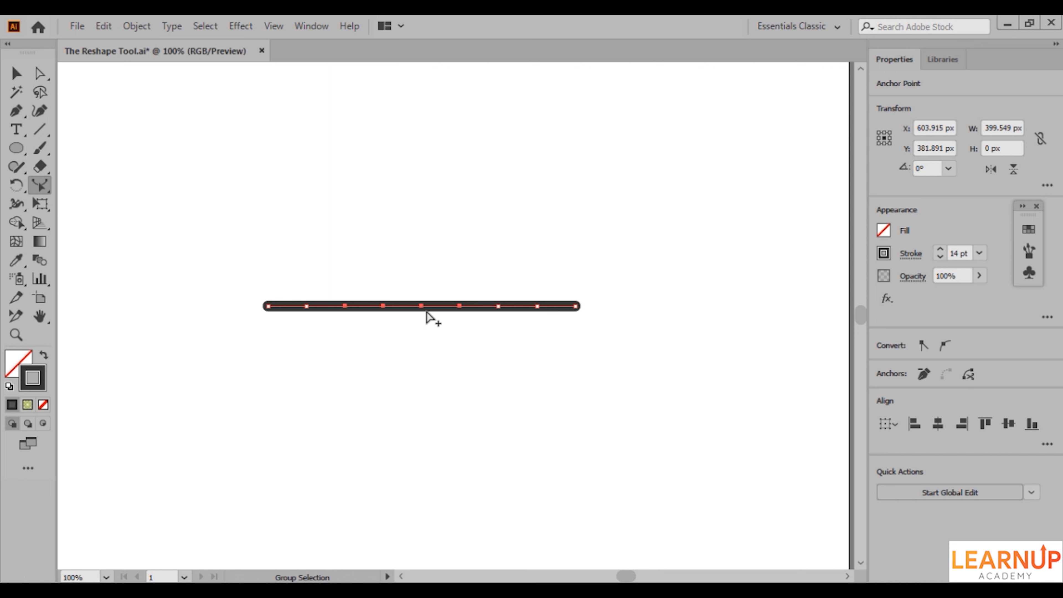
Select the whole line and pull its center anchor up about 145 px with the Reshape tool, nudging the right end anchor too.
left_click(425, 308)
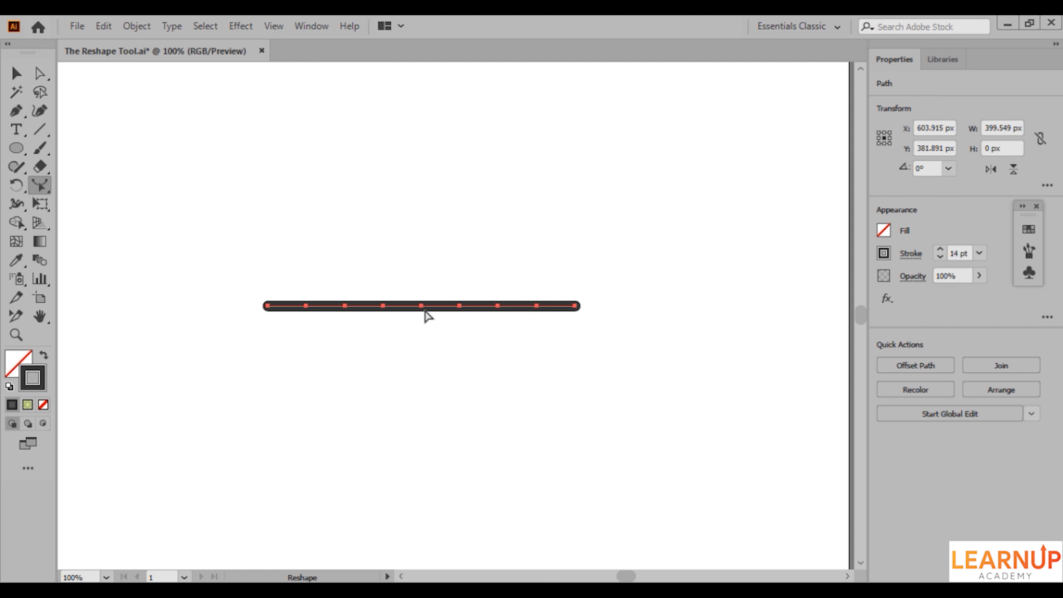
left_click_drag(421, 306, 417, 210)
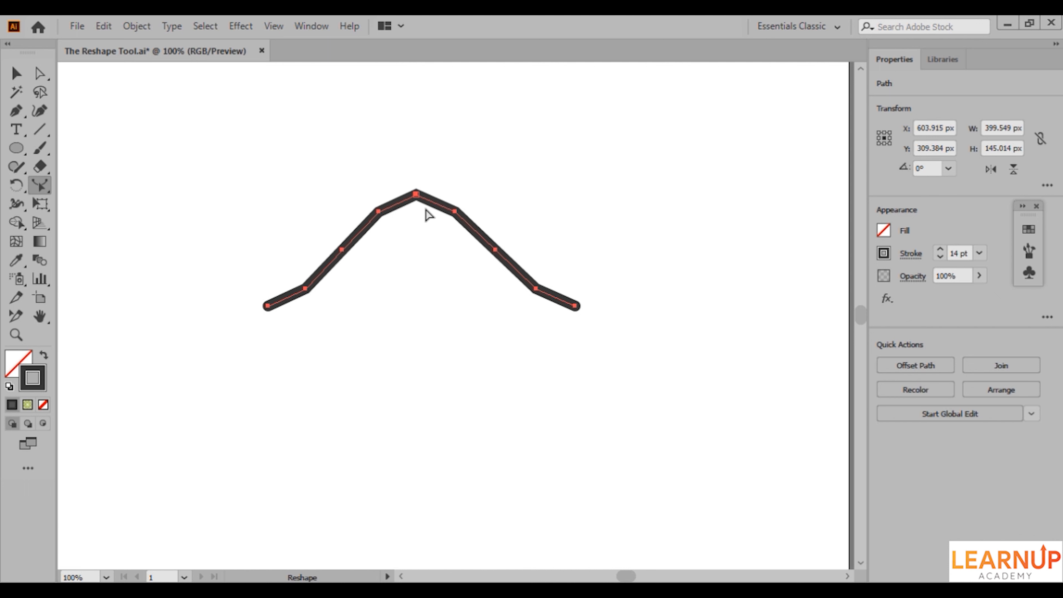
mouse_move(416, 200)
left_mouse_down()
mouse_move(394, 213)
mouse_move(429, 195)
mouse_move(379, 227)
mouse_move(420, 199)
mouse_move(408, 228)
mouse_move(370, 204)
mouse_move(439, 190)
mouse_move(417, 195)
left_mouse_up()
mouse_move(576, 308)
left_mouse_down()
mouse_move(529, 247)
mouse_move(520, 351)
mouse_move(543, 288)
mouse_move(574, 325)
mouse_move(577, 310)
left_mouse_up()
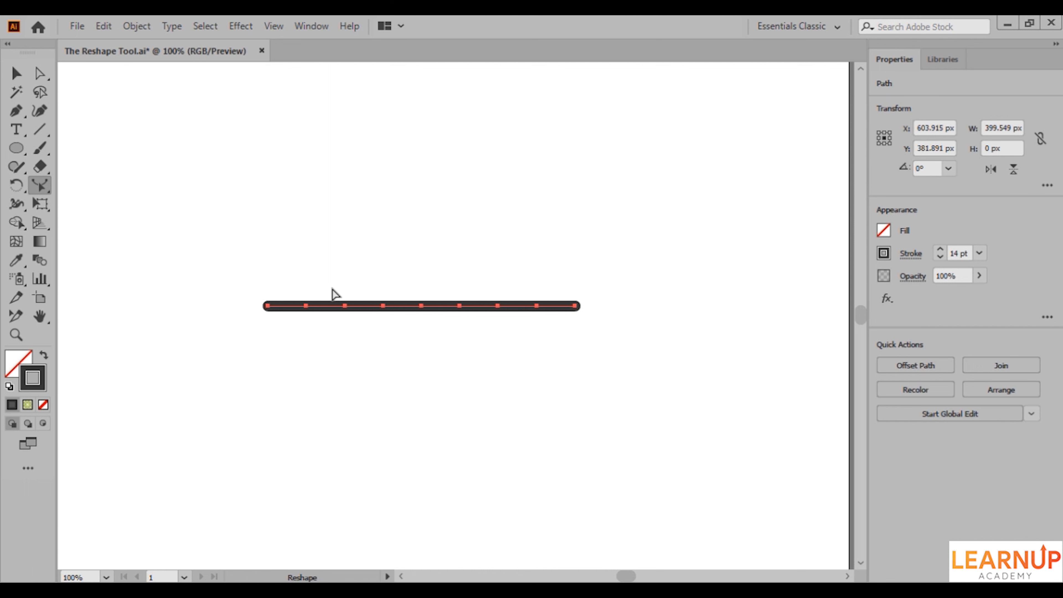
Select only the straight line's five middle anchors and pull the center anchor upward with the Reshape tool.
left_click_drag(333, 289, 507, 329)
left_click_drag(421, 308, 421, 233)
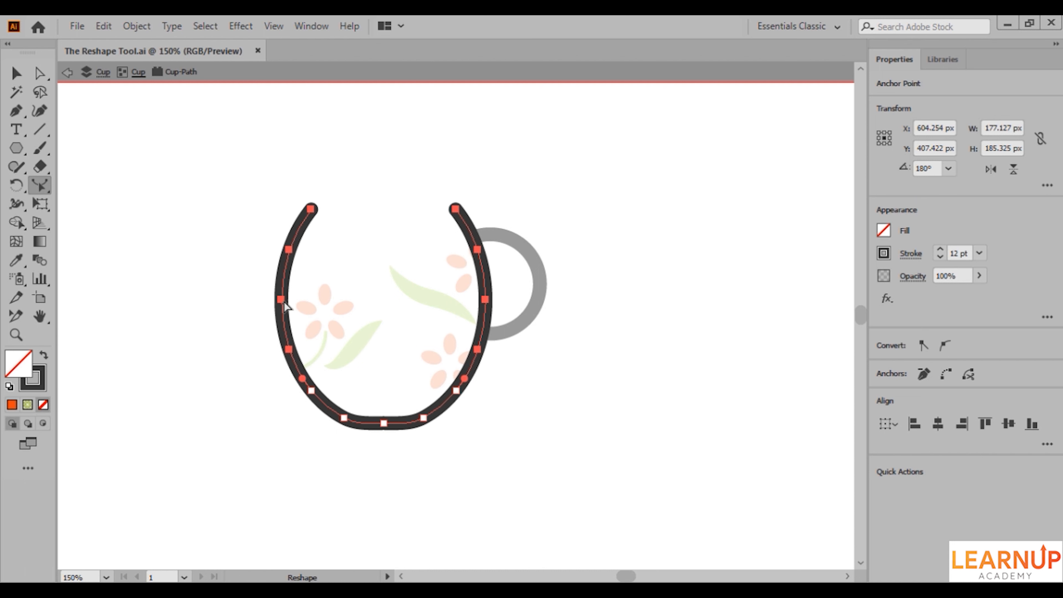
Pull the cup path's middle left anchor outward with the Reshape tool.
left_click_drag(283, 301, 254, 291)
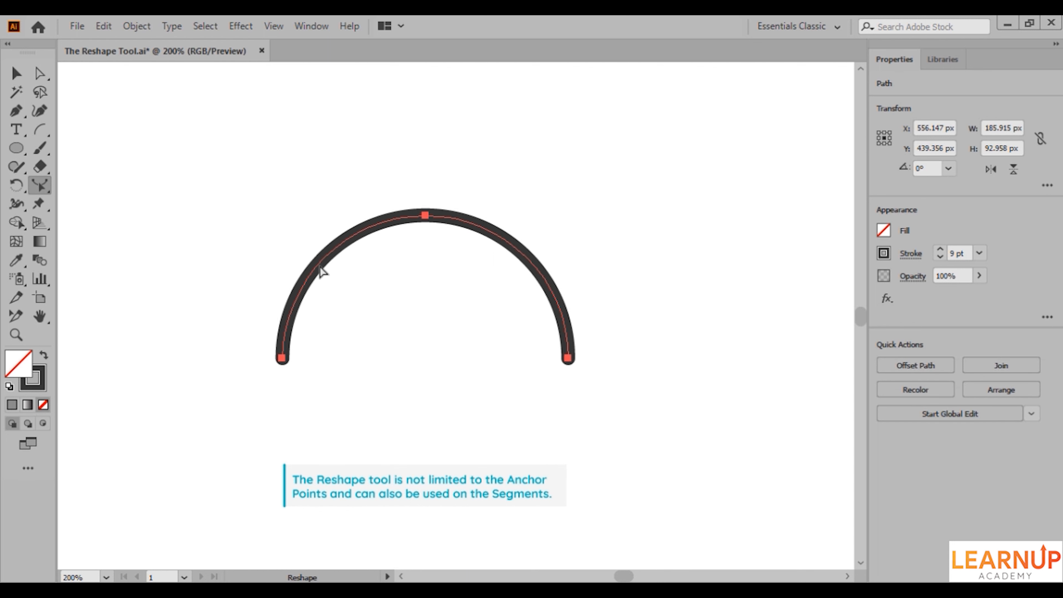
With the Reshape tool, pull the half-circle arc's left segment outward and add three more anchors along the top of the curve.
left_click_drag(324, 275, 247, 244)
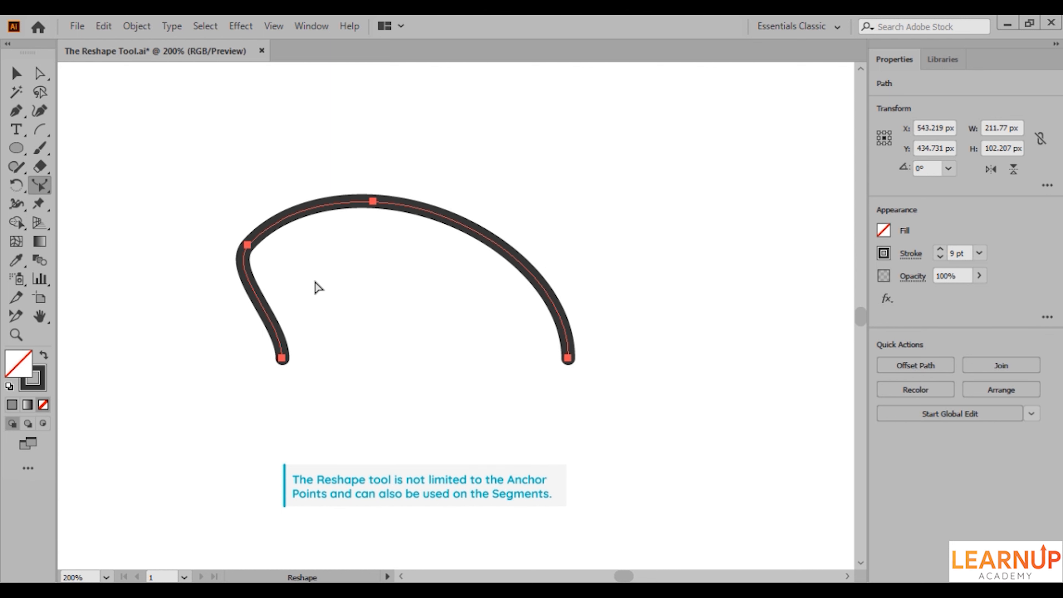
left_click(285, 217)
left_click(320, 208)
left_click(415, 207)
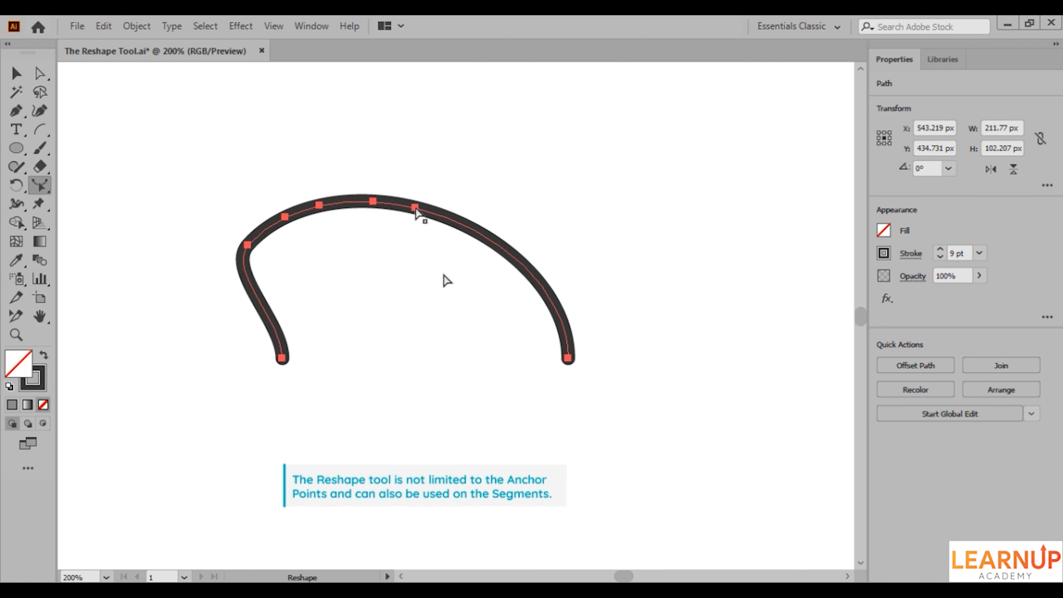